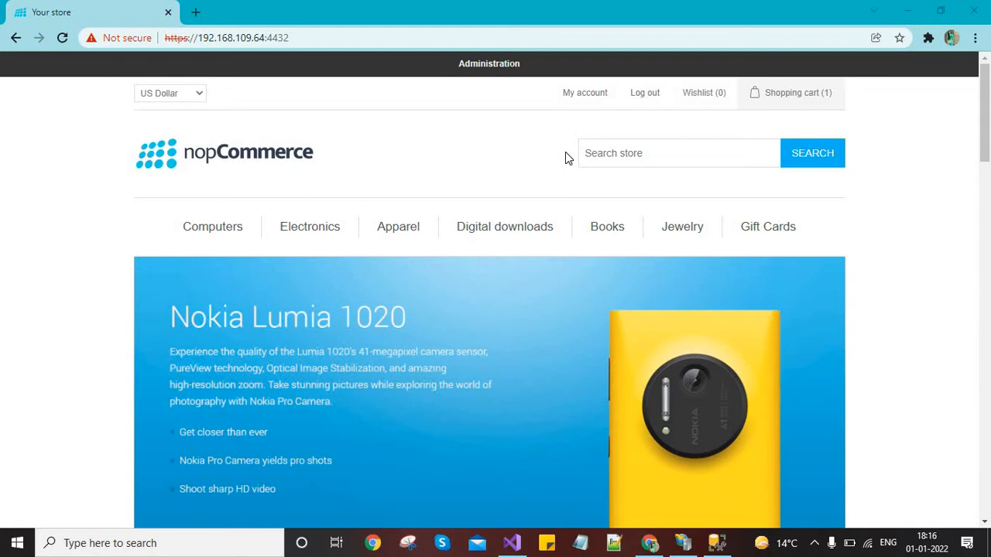
Search Google for 'google recaptcha' in a new tab and scroll through the results
{"action": "left_click", "coordinate": [196, 18]}
{"action": "type", "text": "g"}
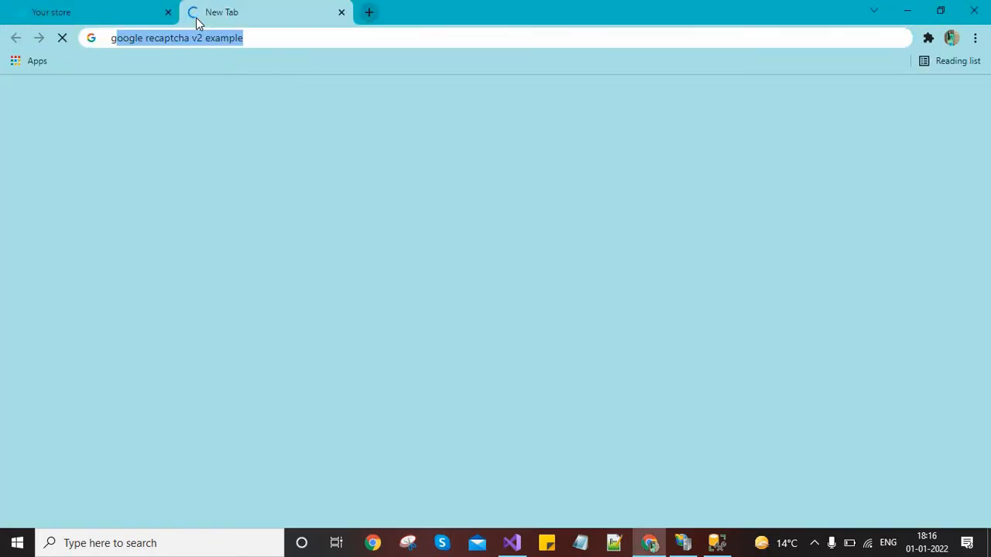
{"action": "type", "text": "oogl"}
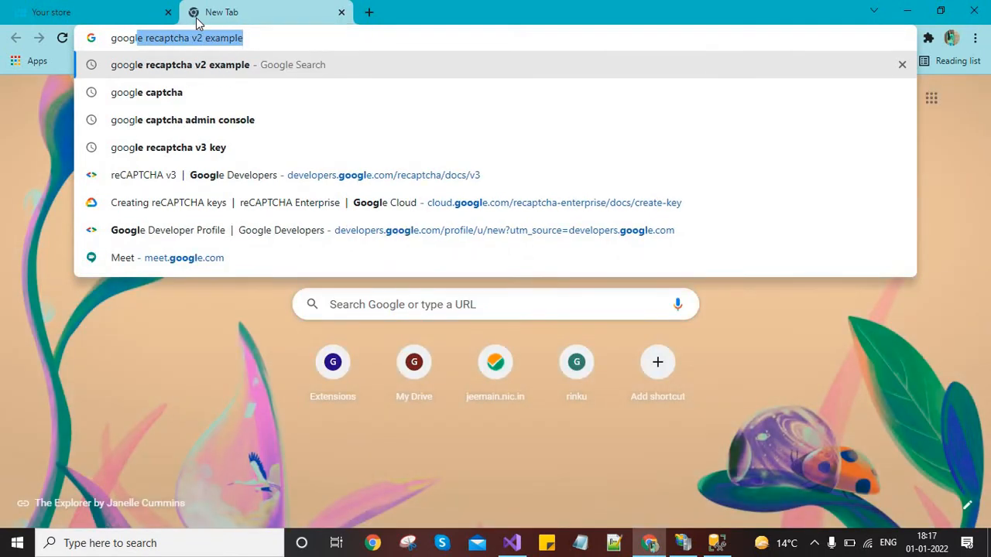
{"action": "type", "text": "e recaptcha v2"}
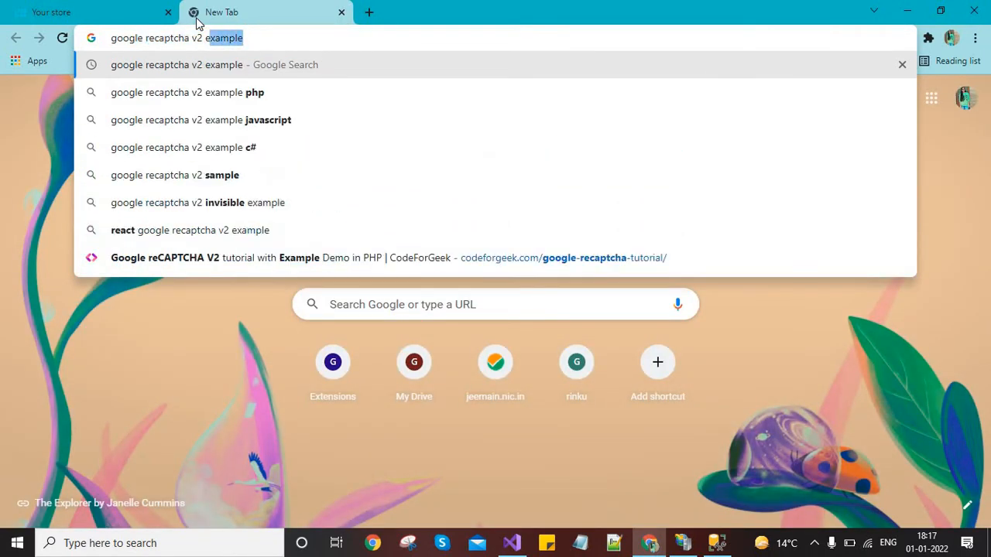
{"action": "key", "text": "BackSpace"}
{"action": "key", "text": "BackSpace"}
{"action": "key", "text": "BackSpace"}
{"action": "key", "text": "BackSpace"}
{"action": "key", "text": "BackSpace"}
{"action": "key", "text": "Return"}
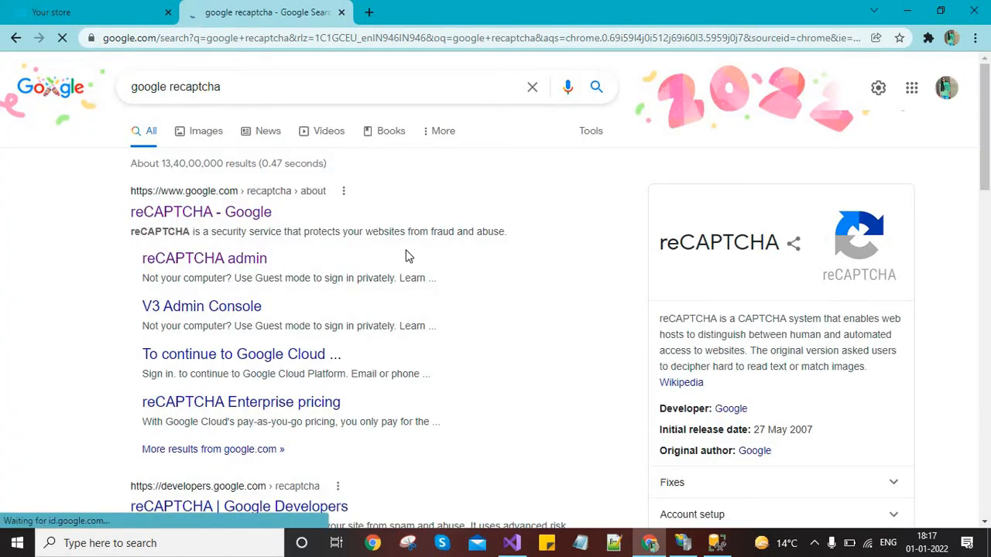
{"action": "scroll", "coordinate": [650, 310], "scroll_direction": "down", "scroll_amount": 1}
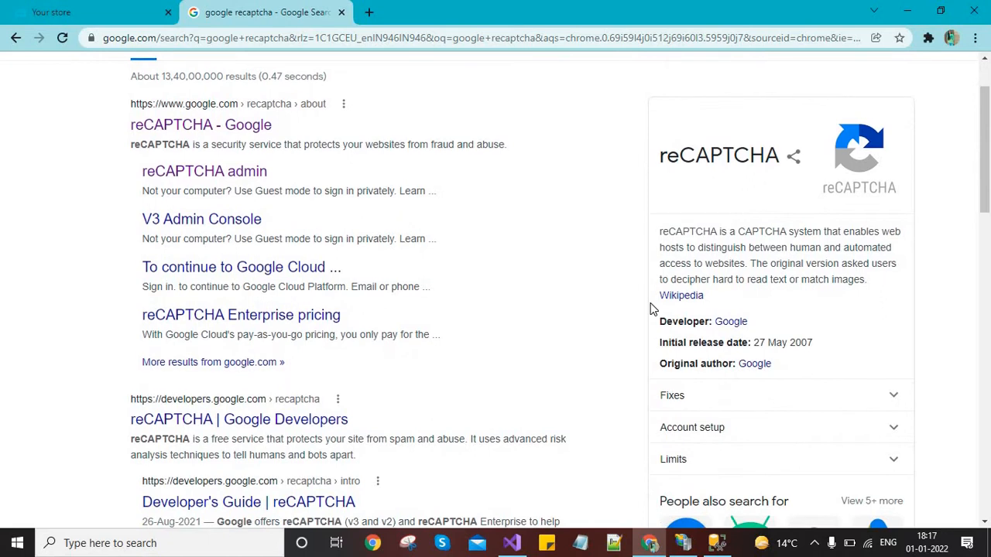
{"action": "scroll", "coordinate": [652, 308], "scroll_direction": "down", "scroll_amount": 1}
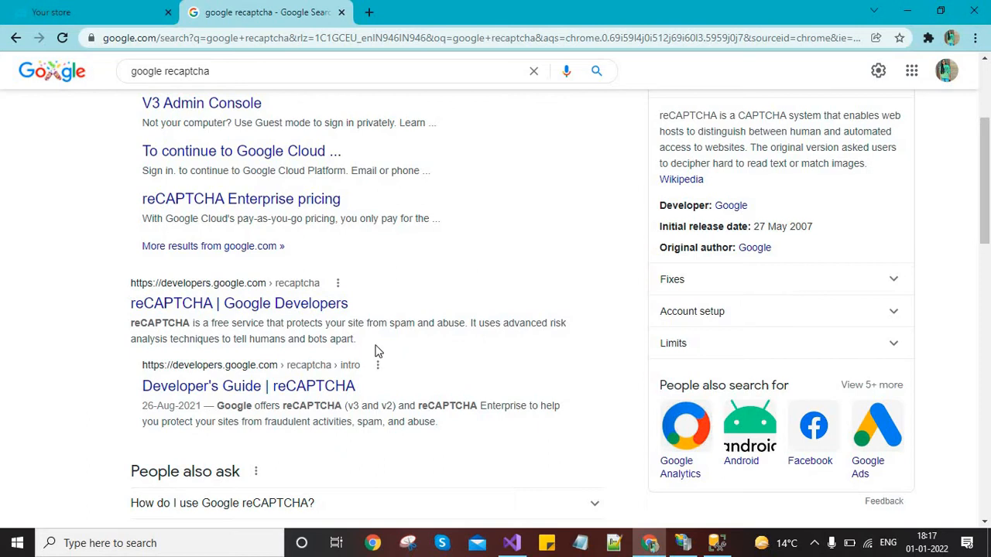
{"action": "scroll", "coordinate": [377, 351], "scroll_direction": "up", "scroll_amount": 3}
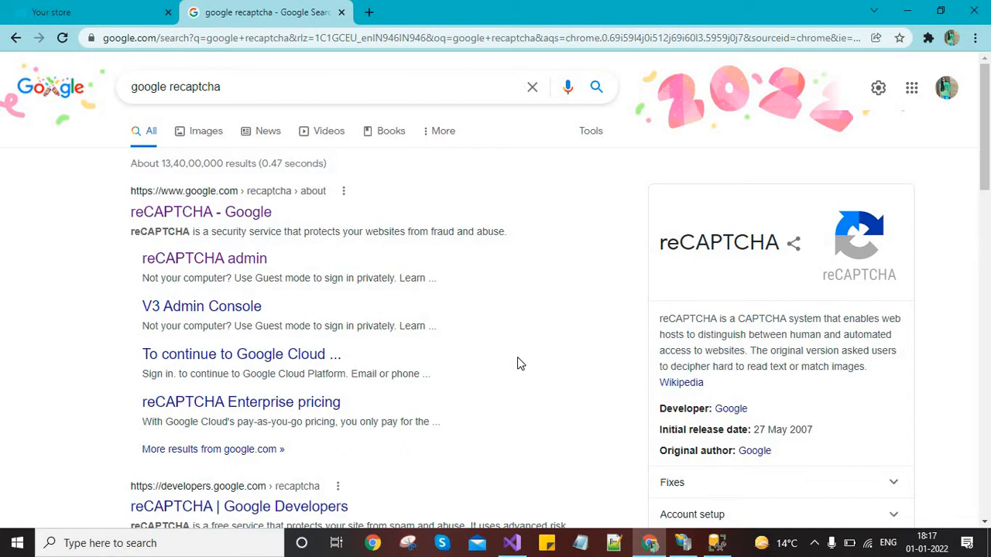
Close the search tab and go to the nopCommerce admin's Configuration > Settings > General settings page
{"action": "left_click", "coordinate": [342, 13]}
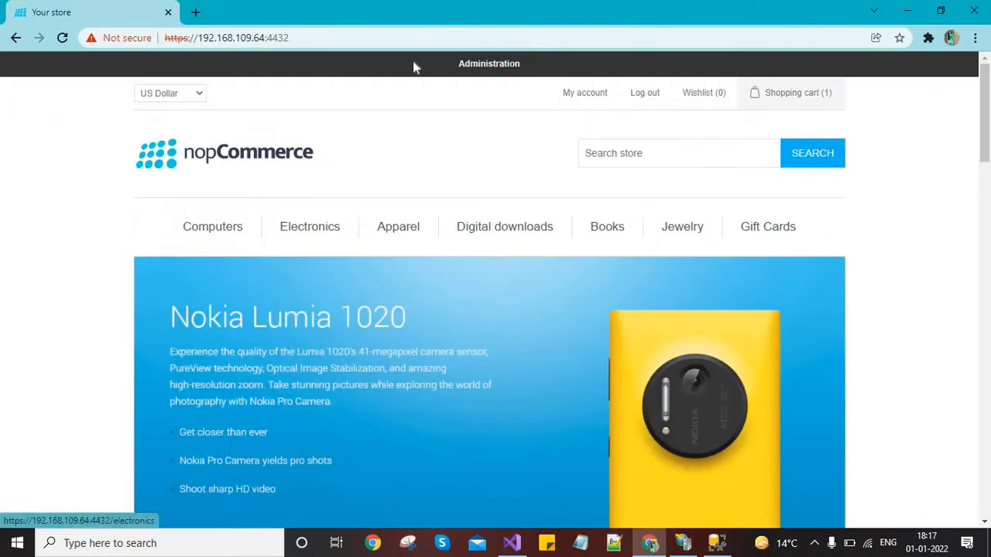
{"action": "middle_click", "coordinate": [488, 64]}
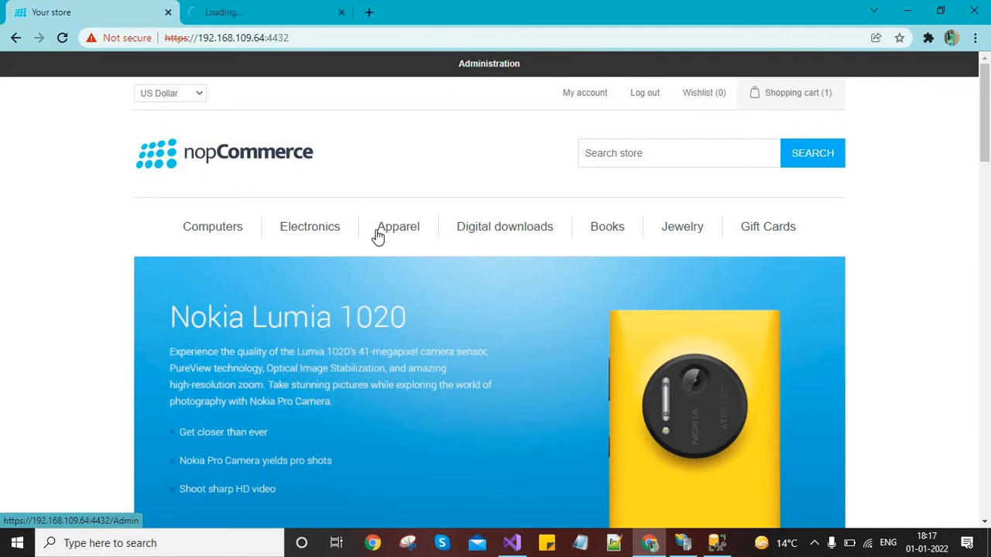
{"action": "mouse_move", "coordinate": [377, 236]}
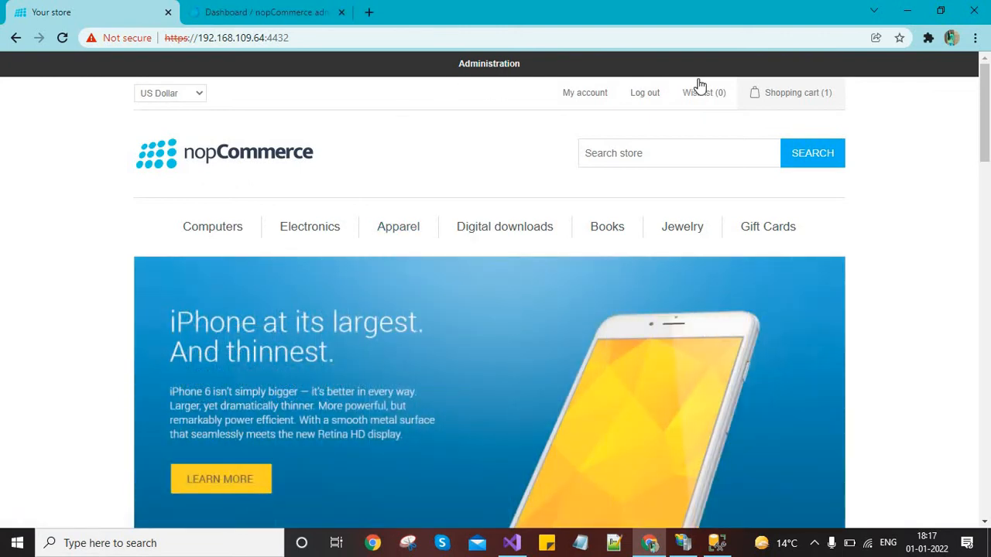
{"action": "left_click", "coordinate": [294, 9]}
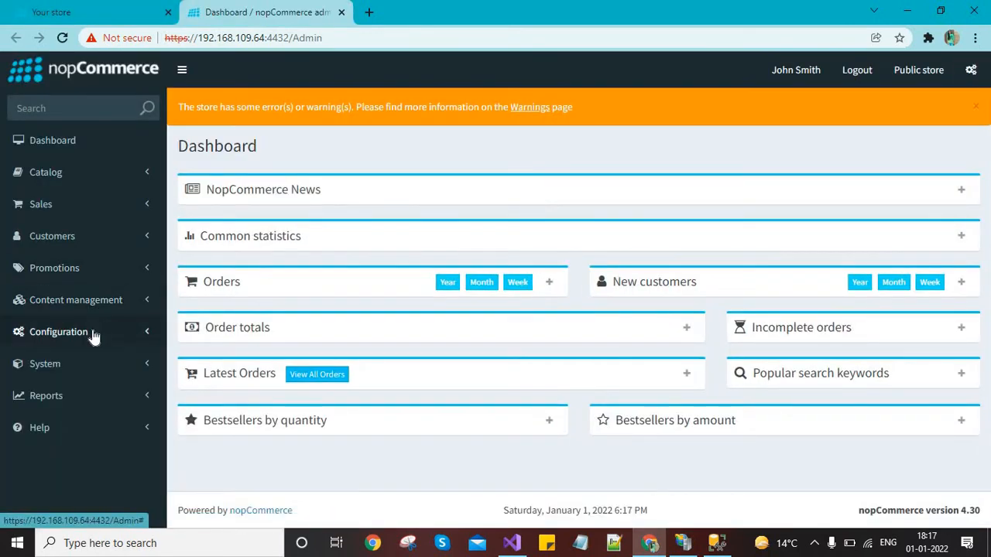
{"action": "left_click", "coordinate": [96, 332]}
{"action": "left_click", "coordinate": [54, 359]}
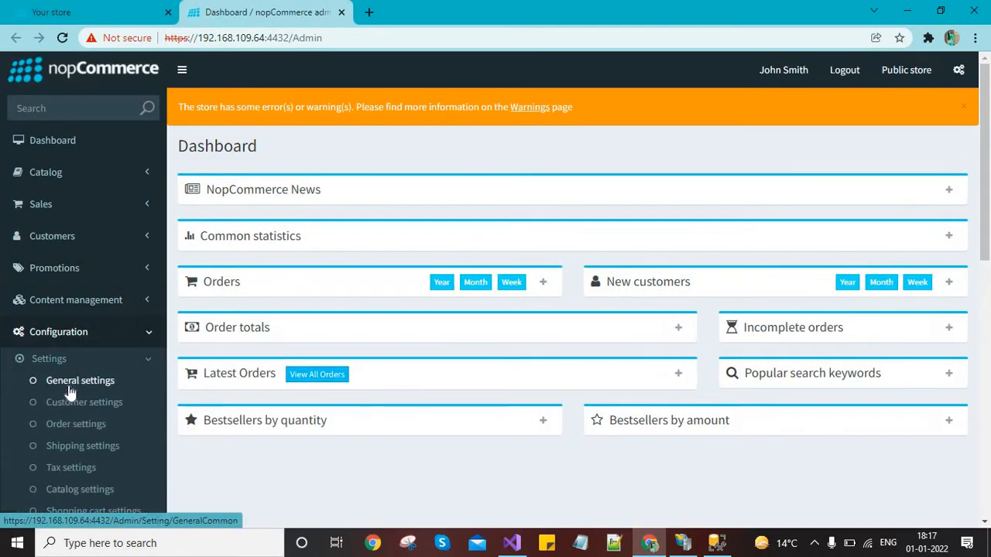
{"action": "left_click", "coordinate": [63, 380]}
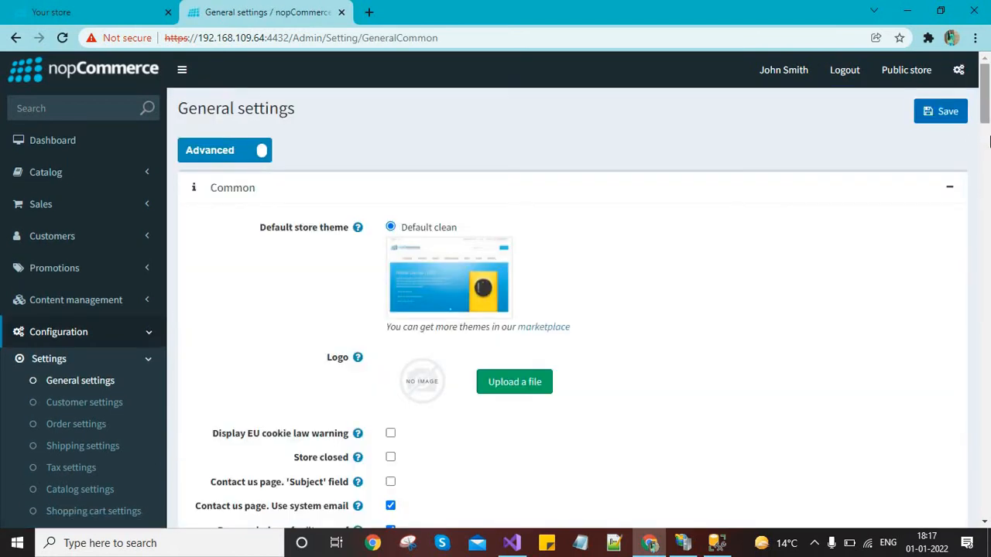
Tick CAPTCHA enabled in the General settings to reveal the reCAPTCHA options
{"action": "scroll", "coordinate": [989, 227], "scroll_direction": "down", "scroll_amount": 7}
{"action": "scroll", "coordinate": [989, 227], "scroll_direction": "down", "scroll_amount": 12}
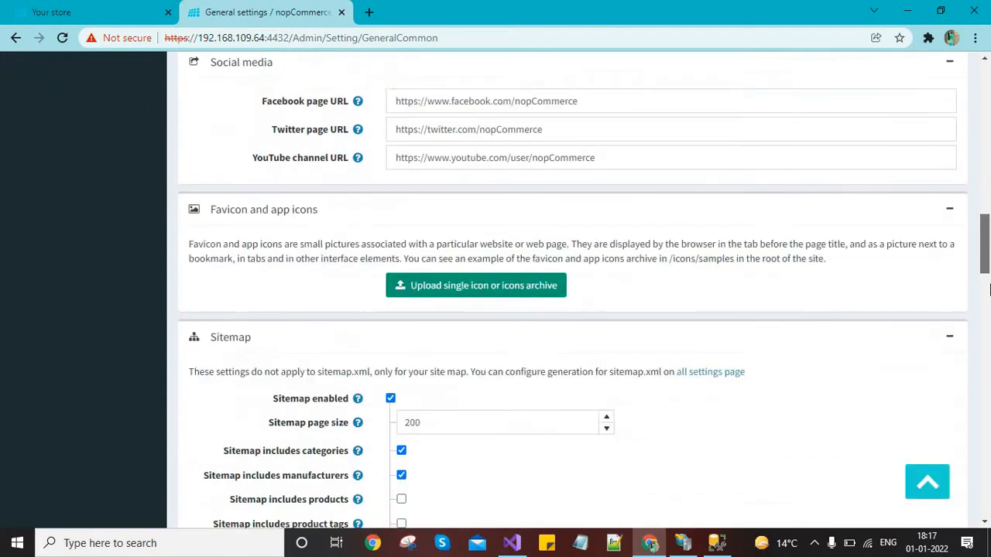
{"action": "scroll", "coordinate": [989, 332], "scroll_direction": "down", "scroll_amount": 15}
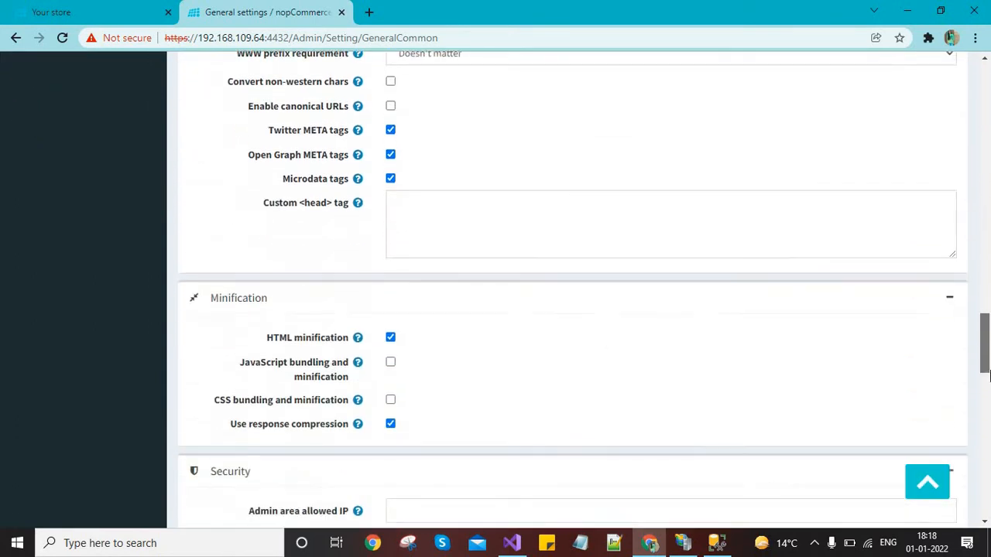
{"action": "scroll", "coordinate": [985, 425], "scroll_direction": "up", "scroll_amount": 4}
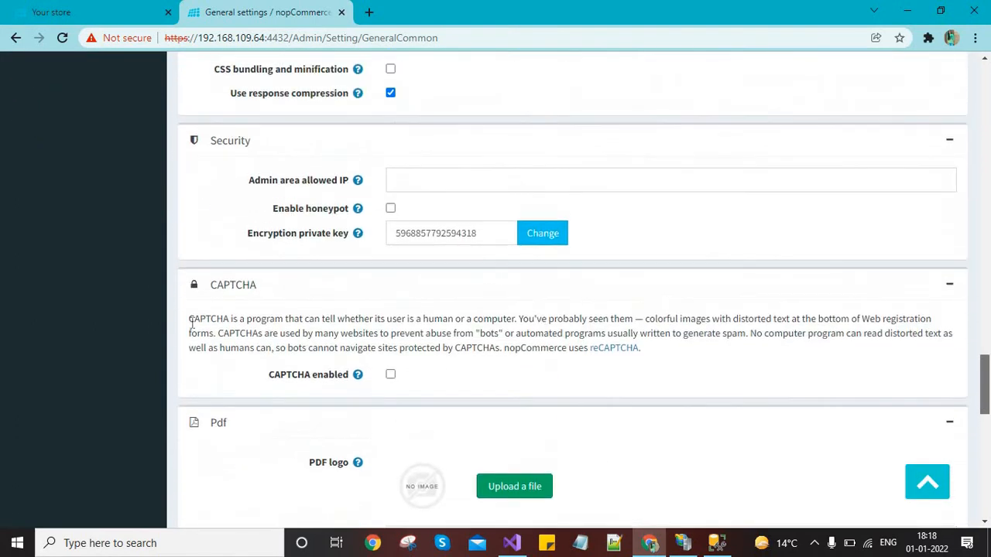
{"action": "left_click_drag", "start_coordinate": [300, 326], "coordinate": [469, 332]}
{"action": "left_click", "coordinate": [206, 345]}
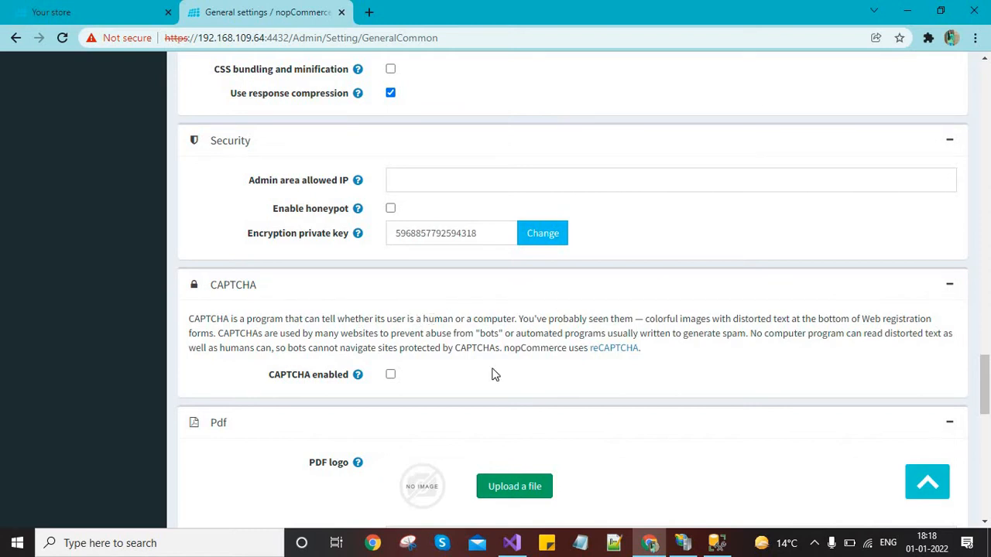
{"action": "left_click", "coordinate": [391, 375]}
{"action": "scroll", "coordinate": [987, 355], "scroll_direction": "down", "scroll_amount": 3}
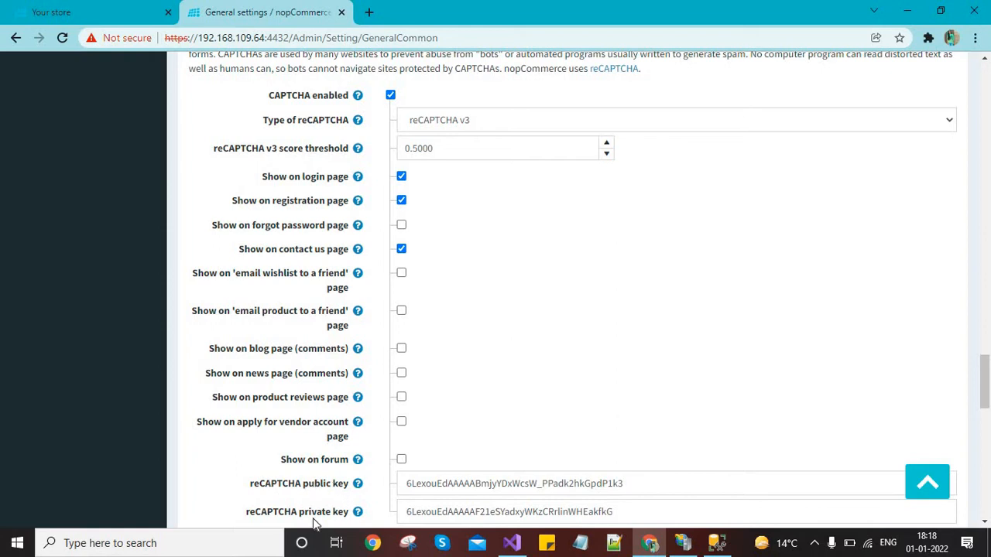
Search 'google captcha admin console' in a new tab, then switch to the setup notes
{"action": "key", "text": "ctrl+t"}
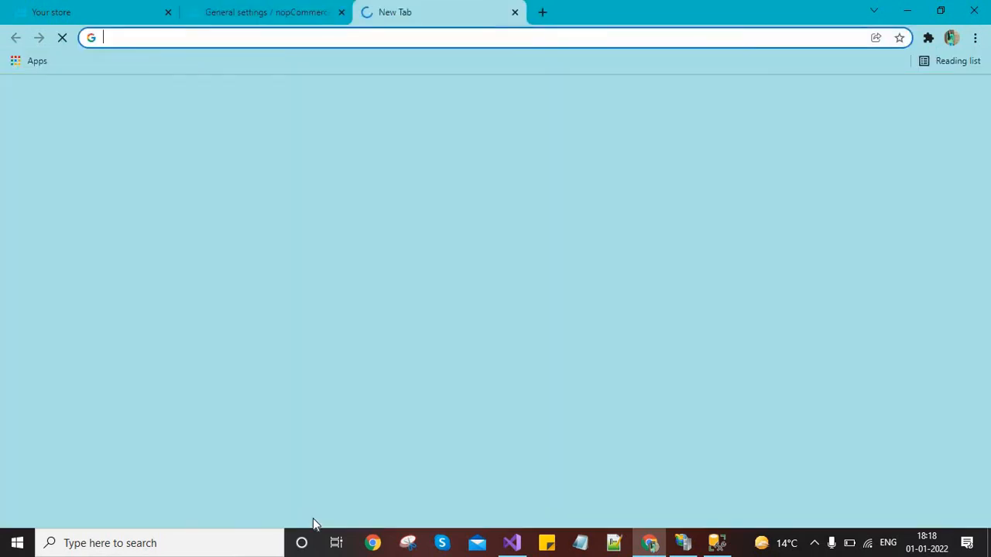
{"action": "type", "text": "google "}
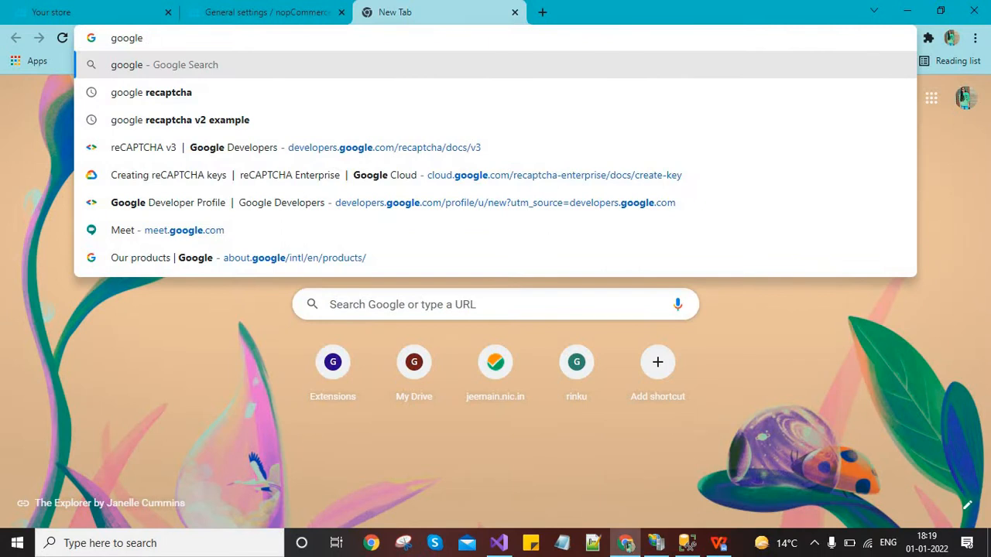
{"action": "type", "text": "cap"}
{"action": "key", "text": "Down"}
{"action": "key", "text": "Return"}
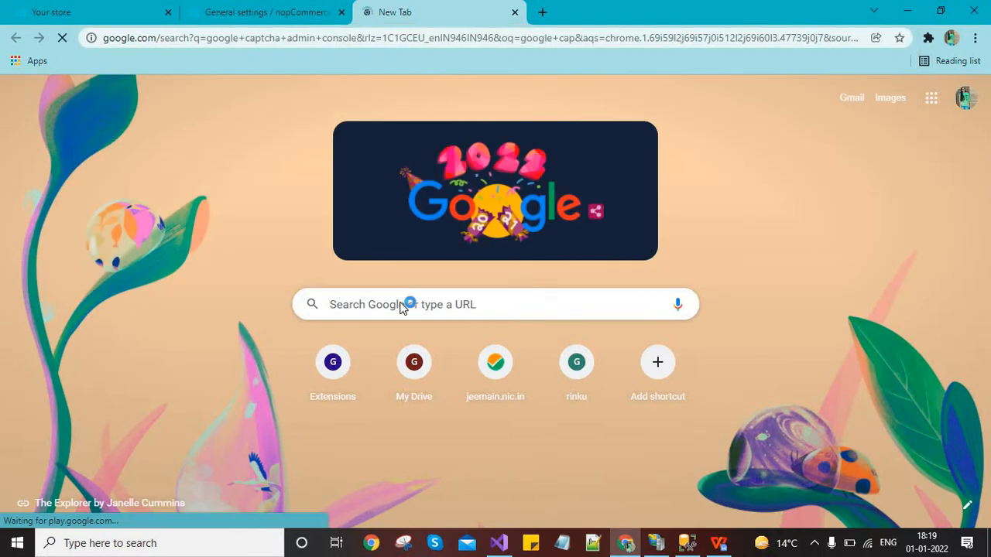
{"action": "key", "text": "alt+Tab"}
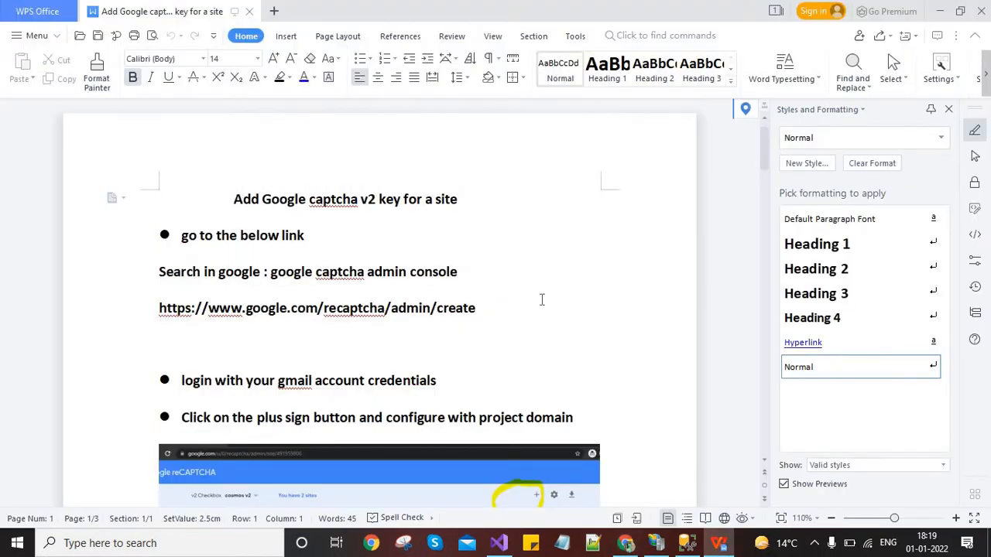
Read through the WPS notes on adding a Google captcha v2 key, then return to the browser
{"action": "key", "text": "Down"}
{"action": "key", "text": "Down"}
{"action": "key", "text": "Down"}
{"action": "key", "text": "Down"}
{"action": "key", "text": "Down"}
{"action": "key", "text": "Down"}
{"action": "key", "text": "Down"}
{"action": "key", "text": "Down"}
{"action": "key", "text": "Down"}
{"action": "key", "text": "Down"}
{"action": "key", "text": "Down"}
{"action": "key", "text": "Down"}
{"action": "key", "text": "Down"}
{"action": "key", "text": "Down"}
{"action": "key", "text": "Down"}
{"action": "key", "text": "Down"}
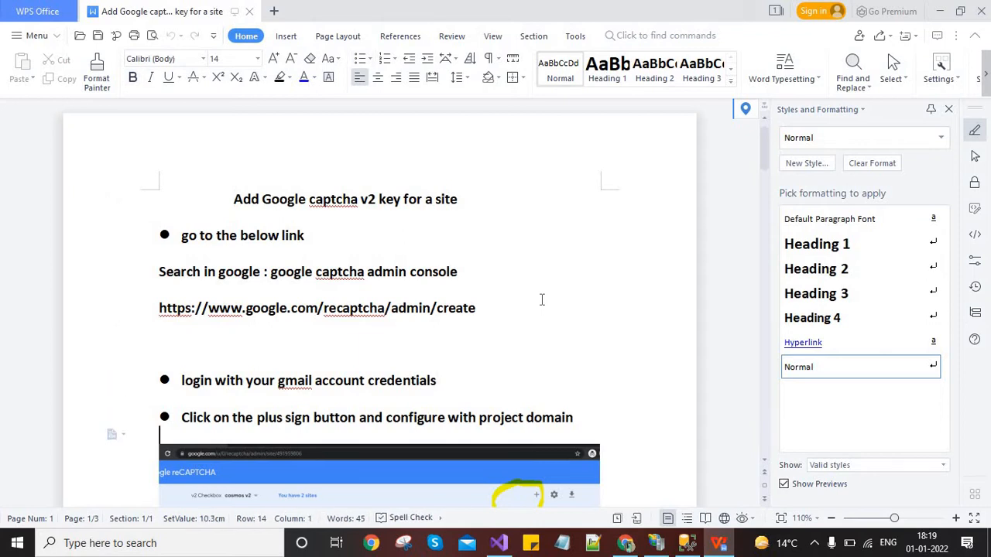
{"action": "key", "text": "Down"}
{"action": "key", "text": "Down"}
{"action": "key", "text": "Down"}
{"action": "key", "text": "Down"}
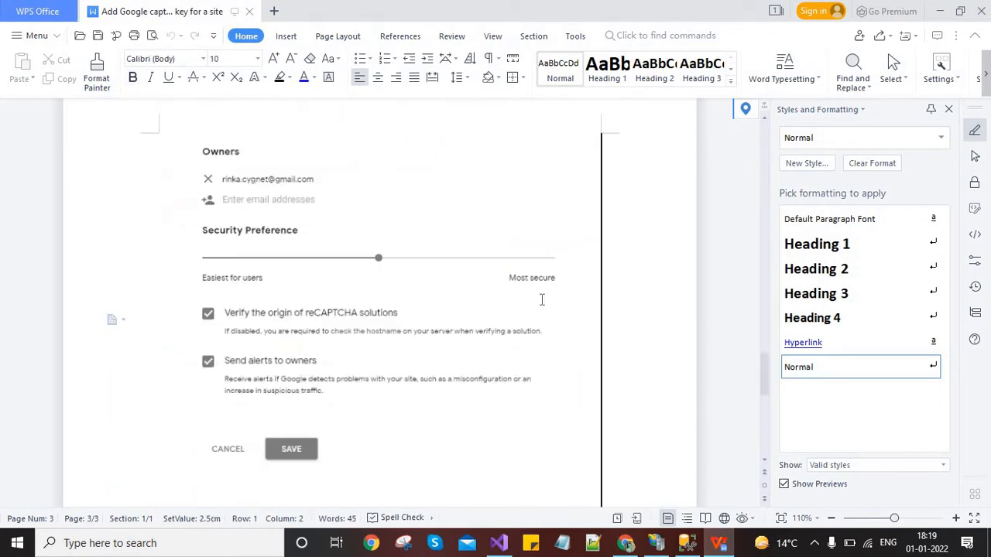
{"action": "key", "text": "Up"}
{"action": "key", "text": "Up"}
{"action": "key", "text": "Up"}
{"action": "key", "text": "Up"}
{"action": "key", "text": "Up"}
{"action": "key", "text": "Up"}
{"action": "key", "text": "Up"}
{"action": "key", "text": "Up"}
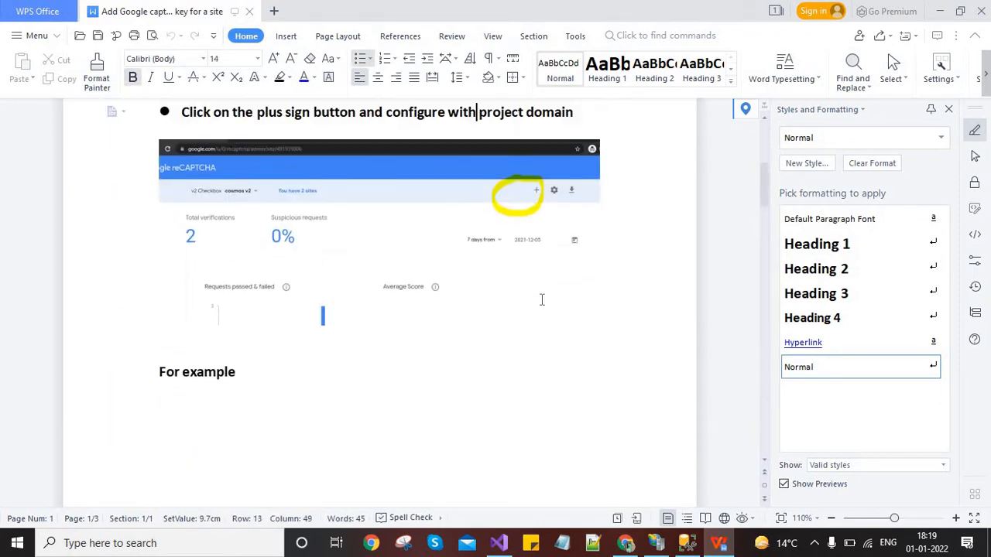
{"action": "key", "text": "alt+Tab"}
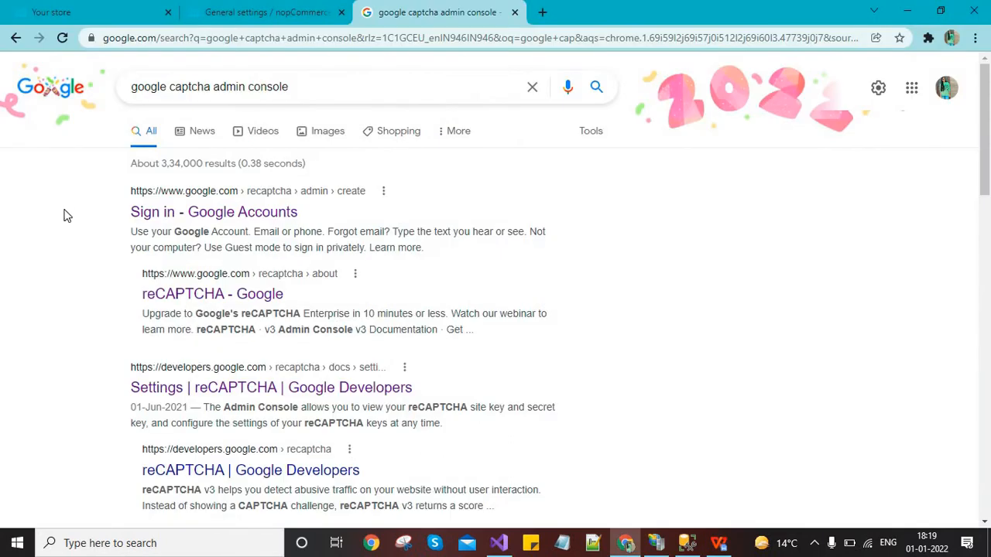
Open the reCAPTCHA admin sign-in result in a new tab and list the registered sites
{"action": "middle_click", "coordinate": [182, 223]}
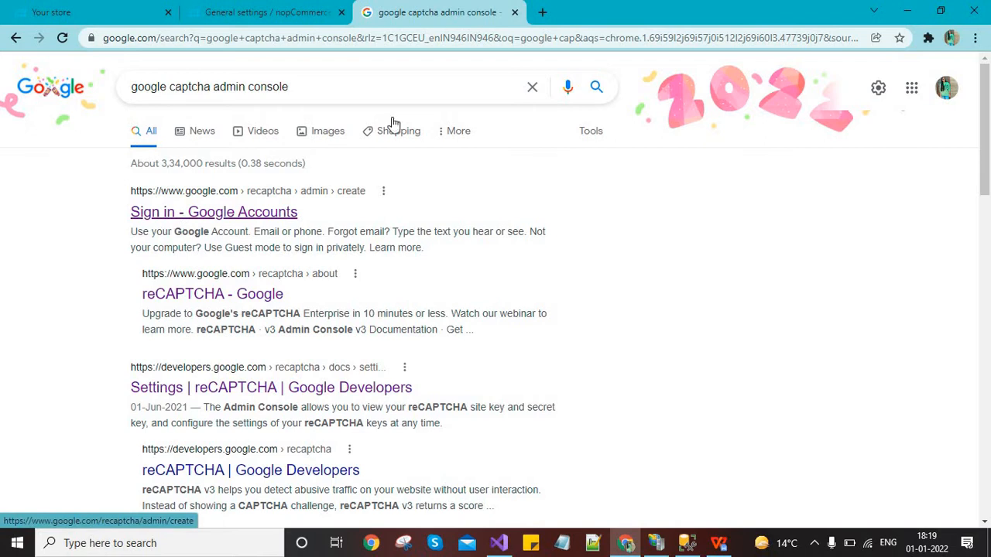
{"action": "left_click", "coordinate": [593, 11]}
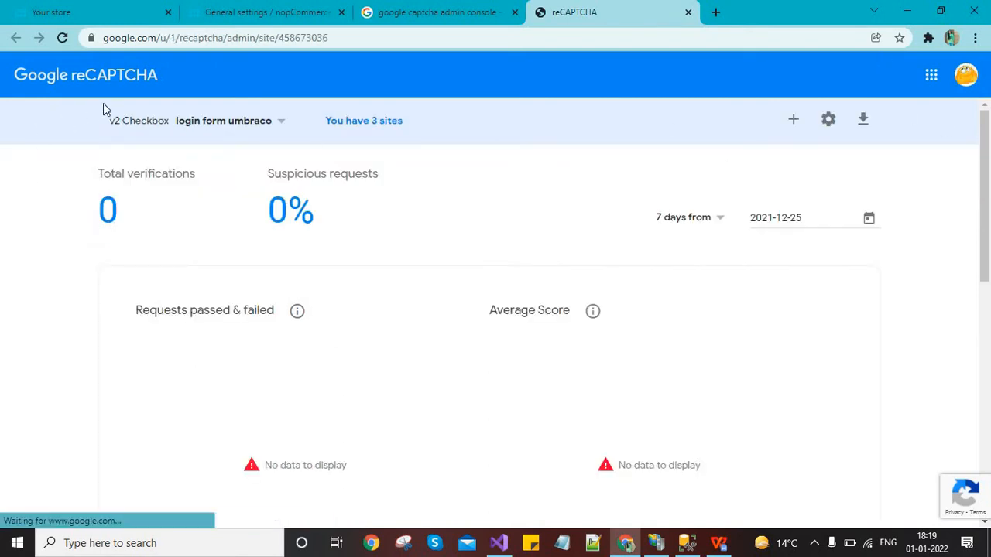
{"action": "left_click", "coordinate": [268, 123]}
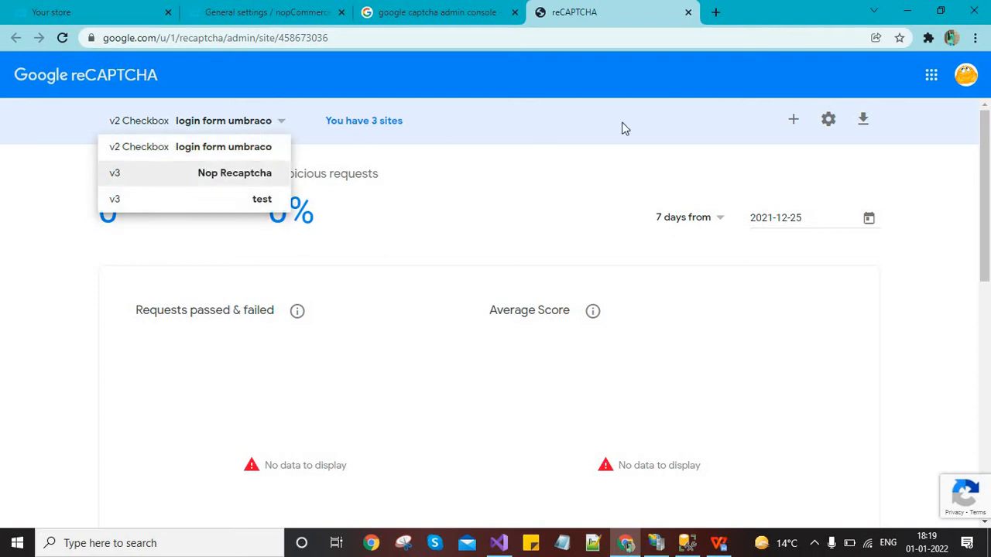
Start a new reCAPTCHA site registration labelled 'Nop Recaptcha' with reCAPTCHA v3 as its type
{"action": "left_click", "coordinate": [794, 120]}
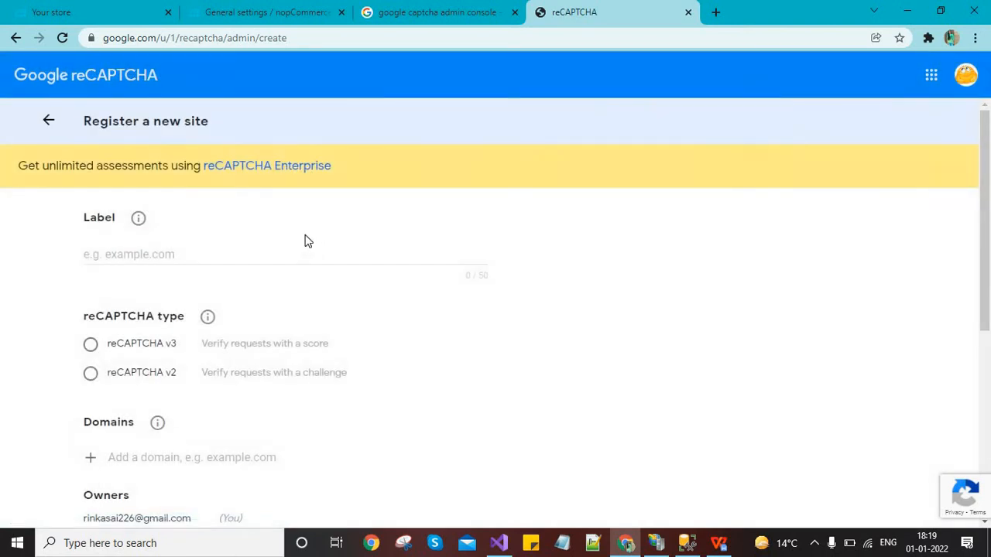
{"action": "left_click", "coordinate": [95, 248]}
{"action": "type", "text": "No"}
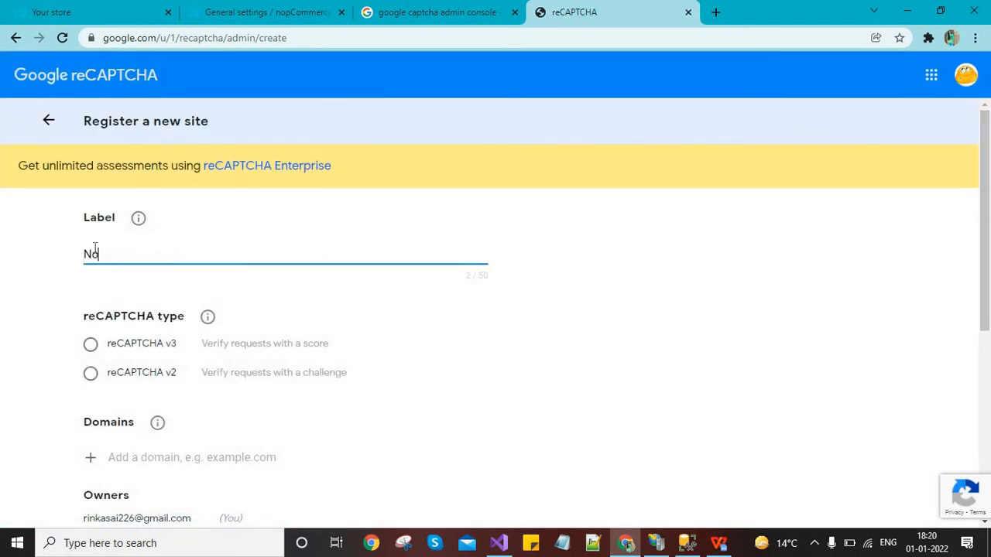
{"action": "type", "text": "p Recaptcha"}
{"action": "scroll", "coordinate": [495, 217], "scroll_direction": "down", "scroll_amount": 1}
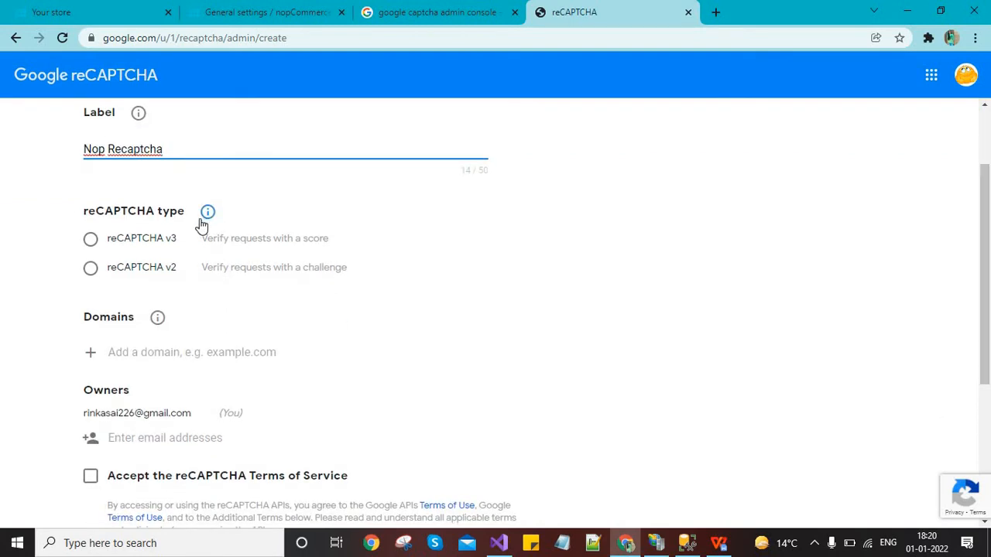
{"action": "left_click", "coordinate": [90, 240]}
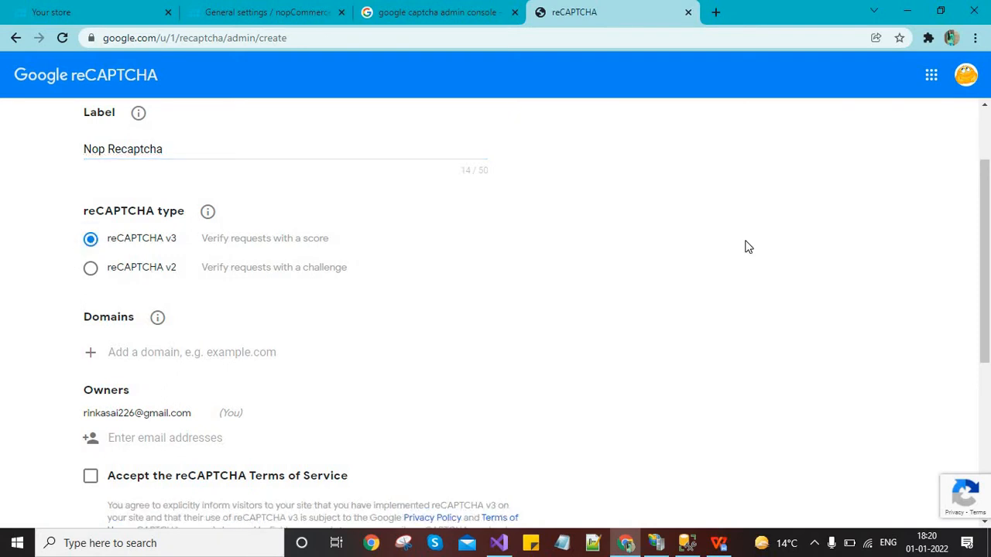
{"action": "scroll", "coordinate": [983, 244], "scroll_direction": "down", "scroll_amount": 2}
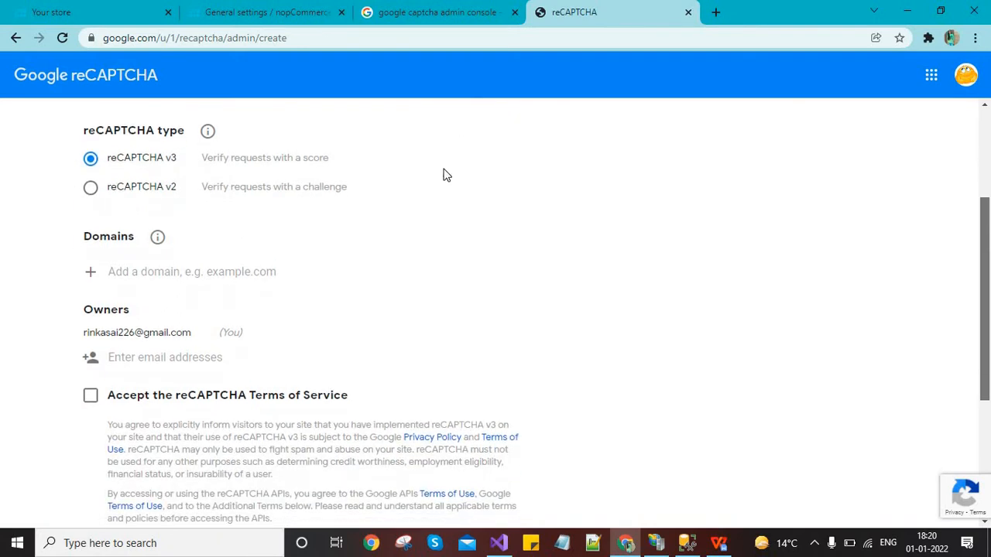
{"action": "left_click", "coordinate": [152, 269]}
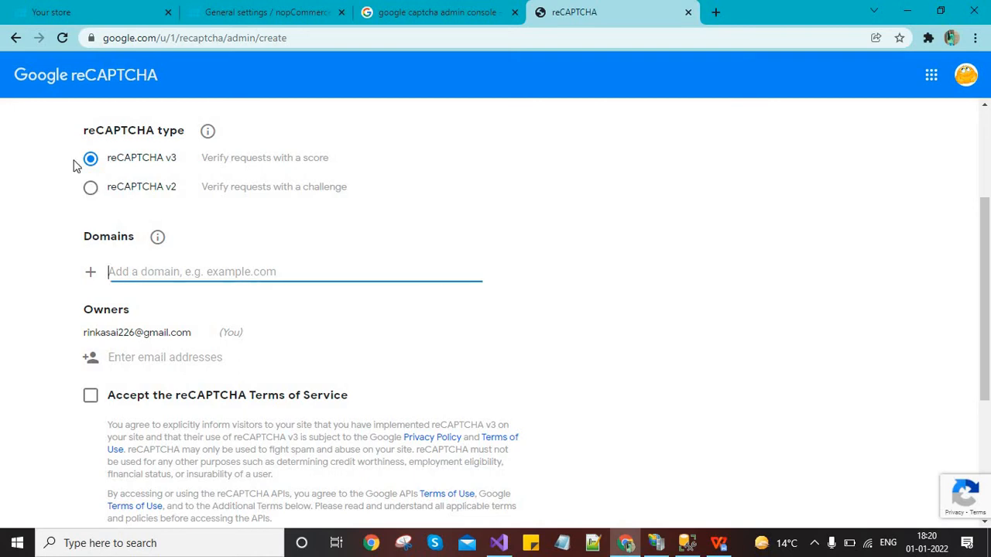
Copy the store's IP address 192.168.109.64 from the storefront's address bar
{"action": "left_click", "coordinate": [85, 12]}
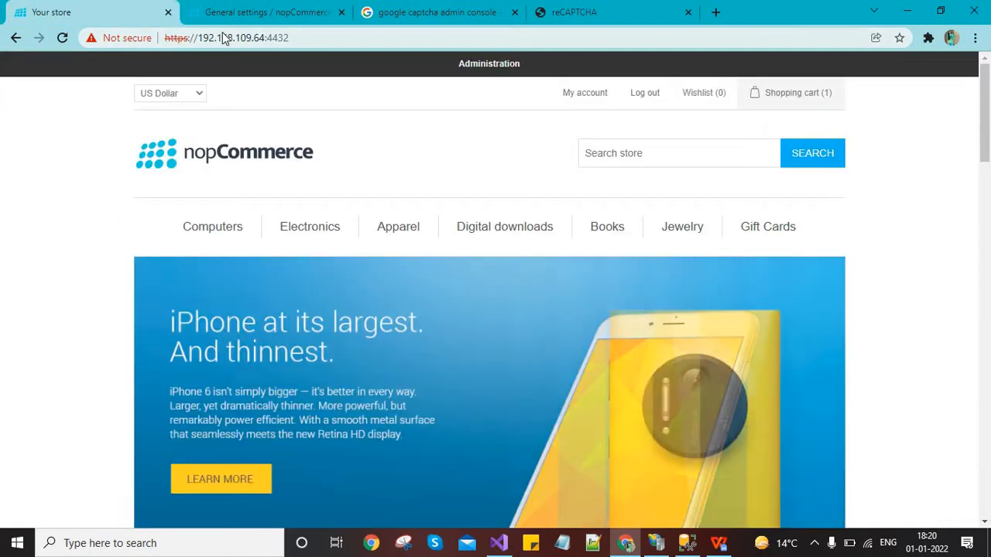
{"action": "left_click", "coordinate": [214, 36]}
{"action": "key", "text": "Right"}
{"action": "key", "text": "Left"}
{"action": "key", "text": "Left"}
{"action": "key", "text": "Left"}
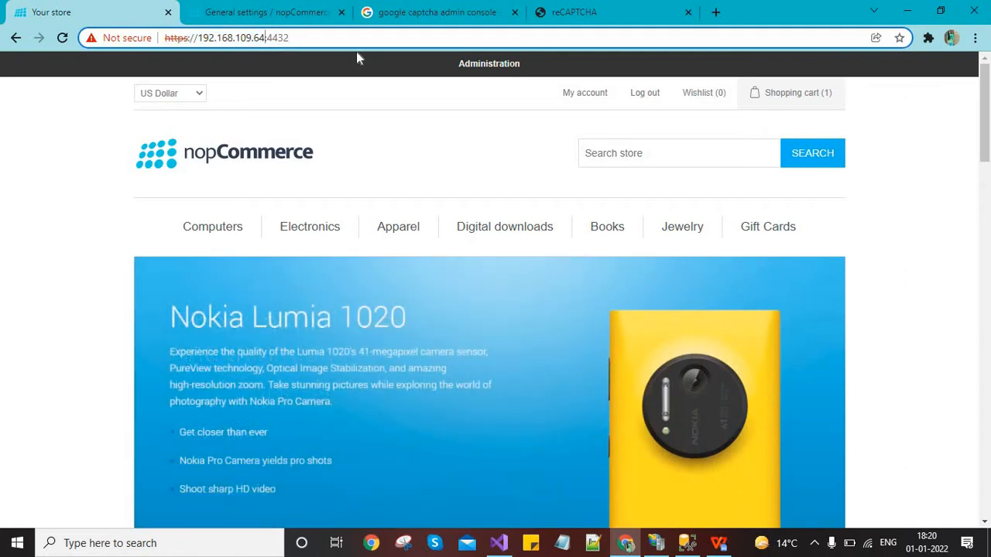
{"action": "key", "text": "shift+Left"}
{"action": "key", "text": "shift+Left"}
{"action": "key", "text": "shift+Left"}
{"action": "key", "text": "shift+Left"}
{"action": "key", "text": "shift+Left"}
{"action": "key", "text": "shift+Left"}
{"action": "key", "text": "shift+Left"}
{"action": "key", "text": "shift+Left"}
{"action": "key", "text": "shift+Left"}
{"action": "key", "text": "shift+Left"}
{"action": "key", "text": "shift+Left"}
{"action": "key", "text": "shift+Left"}
{"action": "key", "text": "shift+Left"}
{"action": "key", "text": "shift+Left"}
{"action": "key", "text": "ctrl+c"}
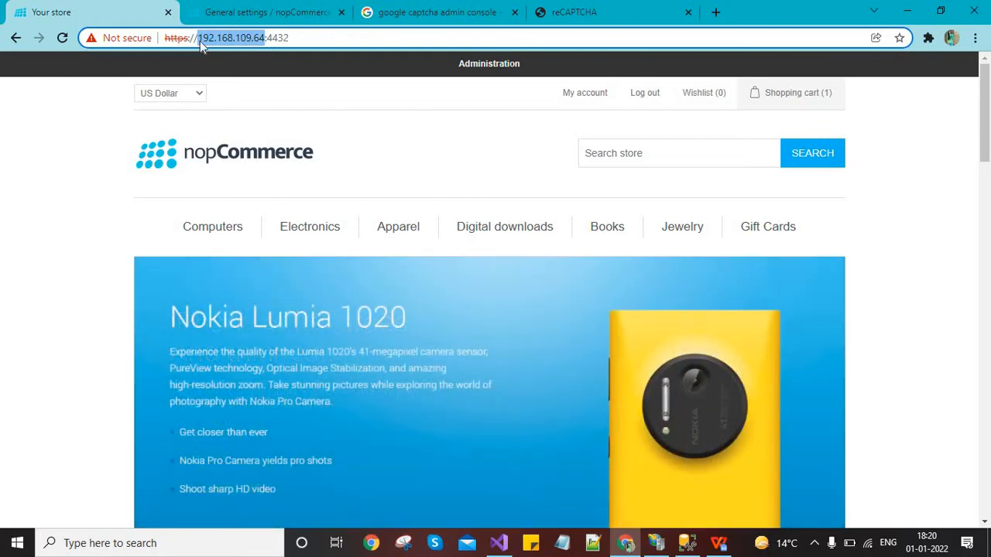
{"action": "left_click", "coordinate": [573, 10]}
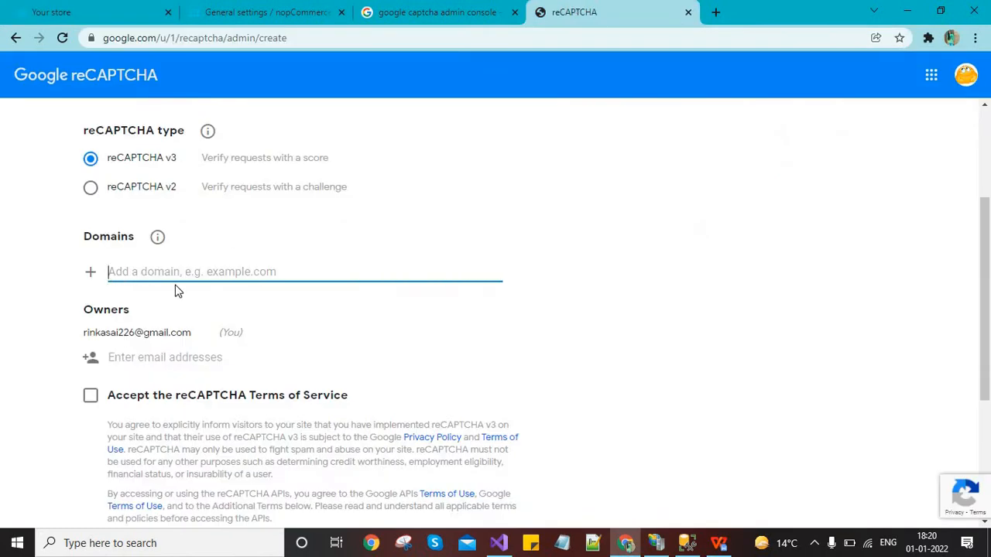
Add domain 192.168.109.64, accept the Terms of Service, and submit the Nop Recaptcha registration
{"action": "key", "text": "ctrl+v"}
{"action": "key", "text": "Return"}
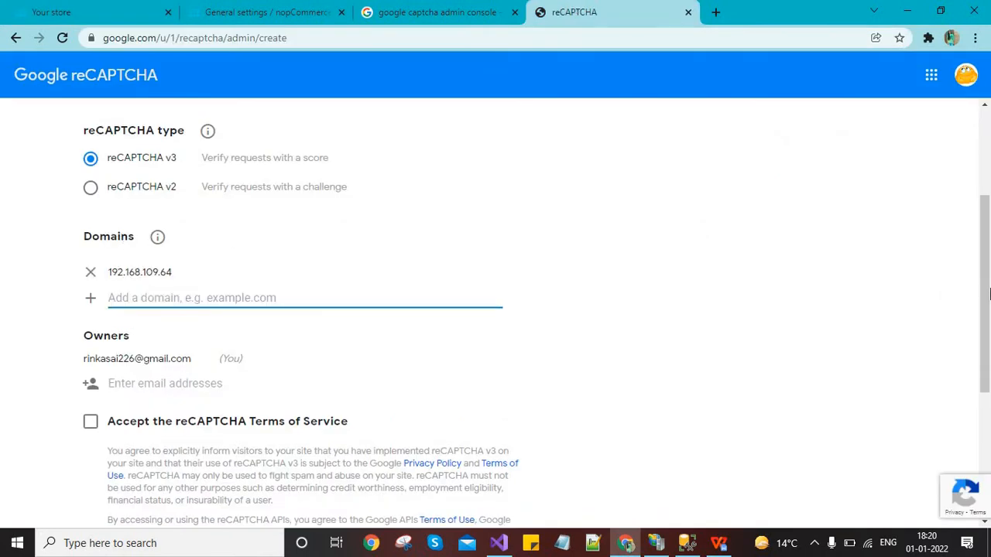
{"action": "scroll", "coordinate": [988, 293], "scroll_direction": "down", "scroll_amount": 3}
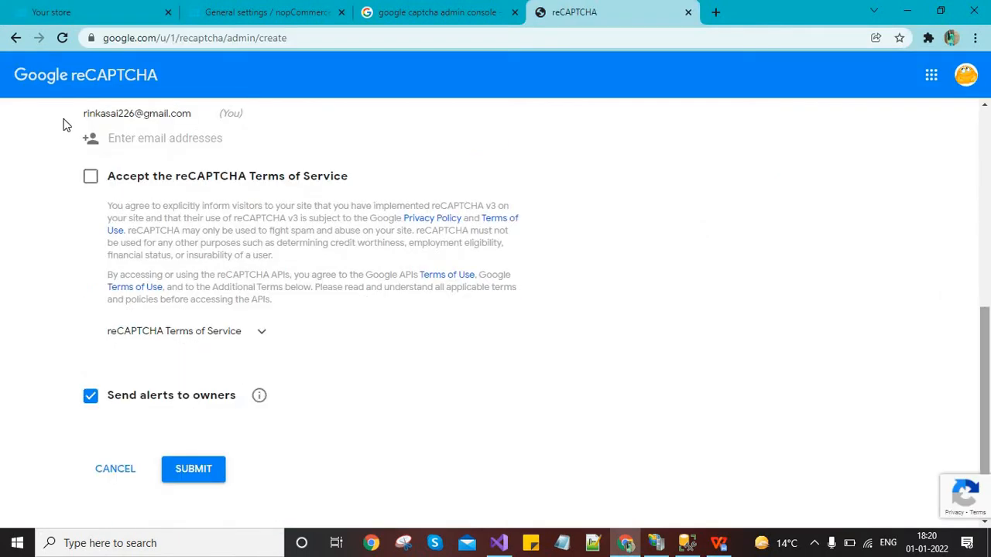
{"action": "left_click", "coordinate": [90, 177]}
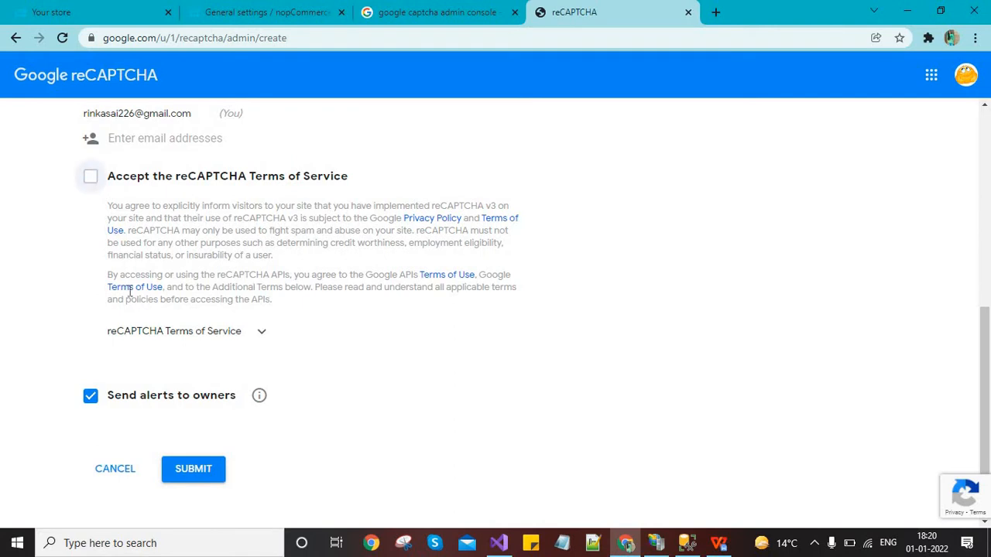
{"action": "left_click", "coordinate": [195, 474]}
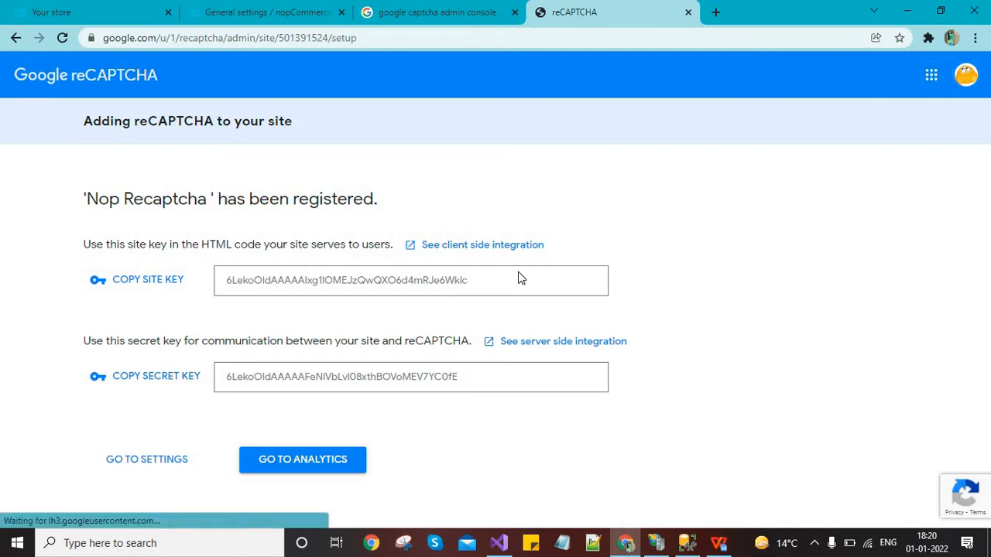
Replace nopCommerce's reCAPTCHA public key with the newly issued site key
{"action": "left_click", "coordinate": [145, 282]}
{"action": "left_click", "coordinate": [259, 12]}
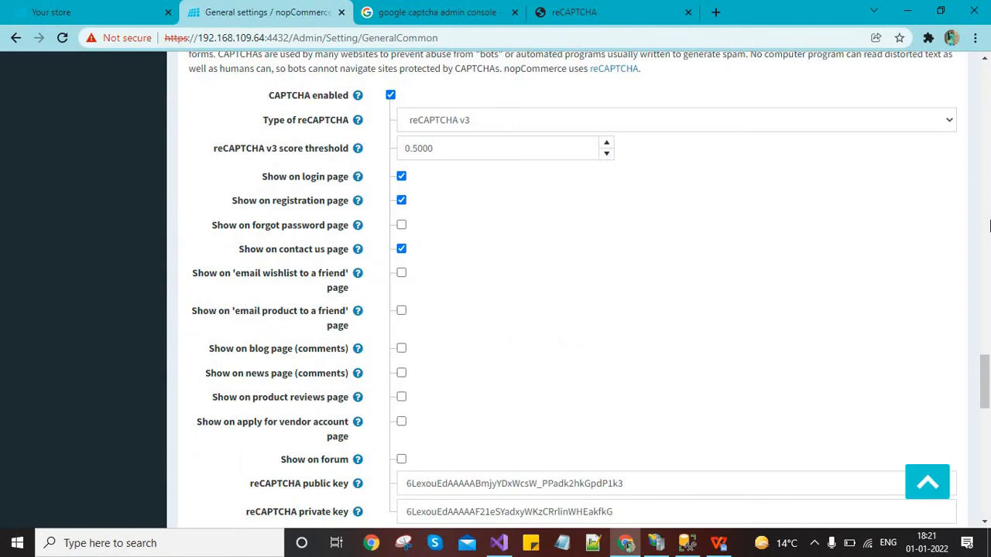
{"action": "scroll", "coordinate": [345, 310], "scroll_direction": "down", "scroll_amount": 3}
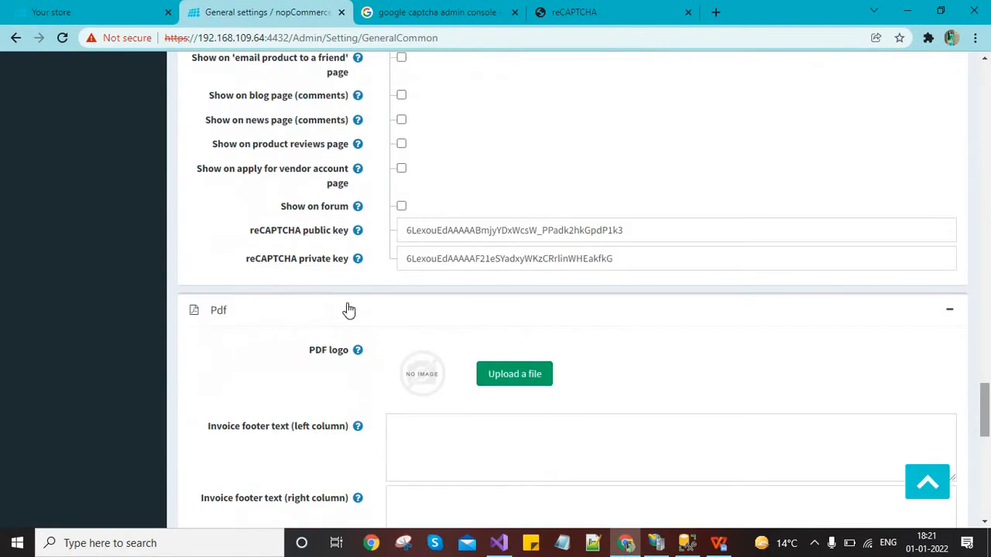
{"action": "double_click", "coordinate": [631, 226]}
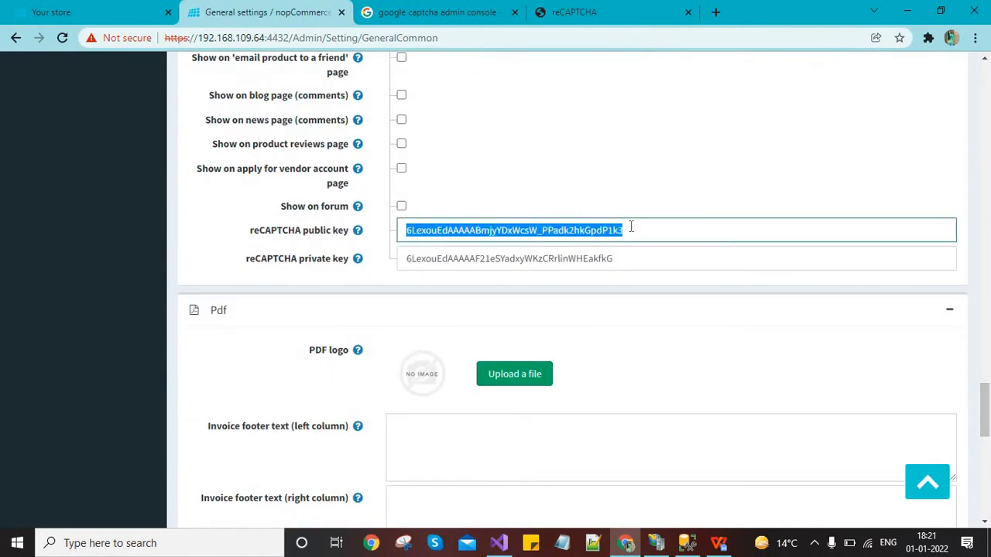
{"action": "key", "text": "ctrl+v"}
Replace the reCAPTCHA private key with the newly issued secret key
{"action": "left_click", "coordinate": [590, 9]}
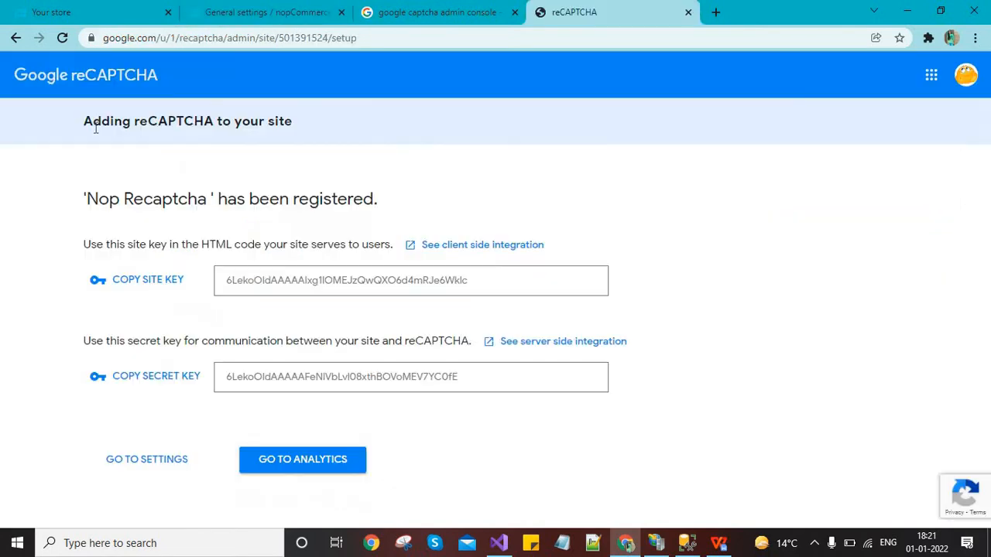
{"action": "left_click", "coordinate": [141, 378]}
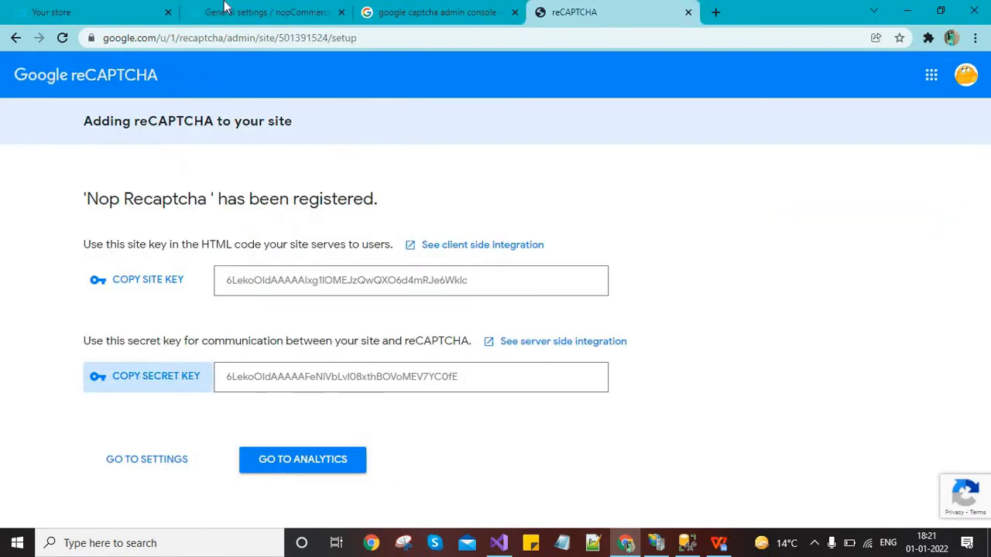
{"action": "left_click", "coordinate": [236, 9]}
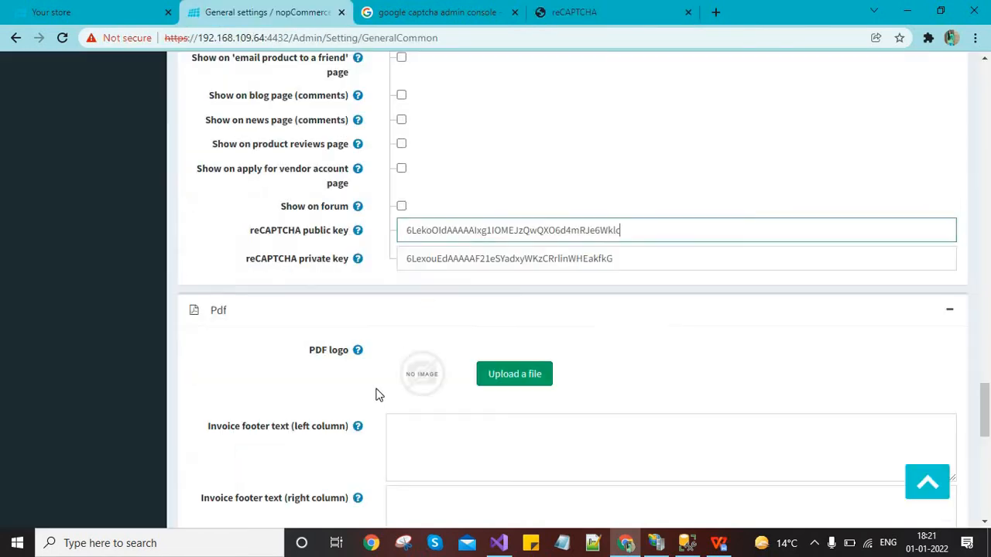
{"action": "left_click", "coordinate": [502, 259]}
{"action": "key", "text": "ctrl+a"}
{"action": "key", "text": "ctrl+v"}
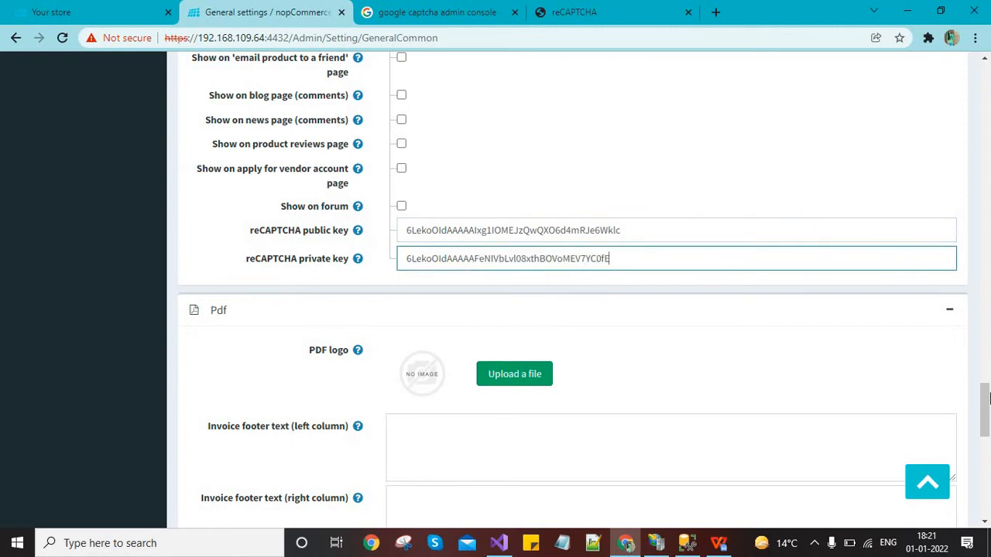
{"action": "left_click_drag", "start_coordinate": [984, 398], "coordinate": [985, 370]}
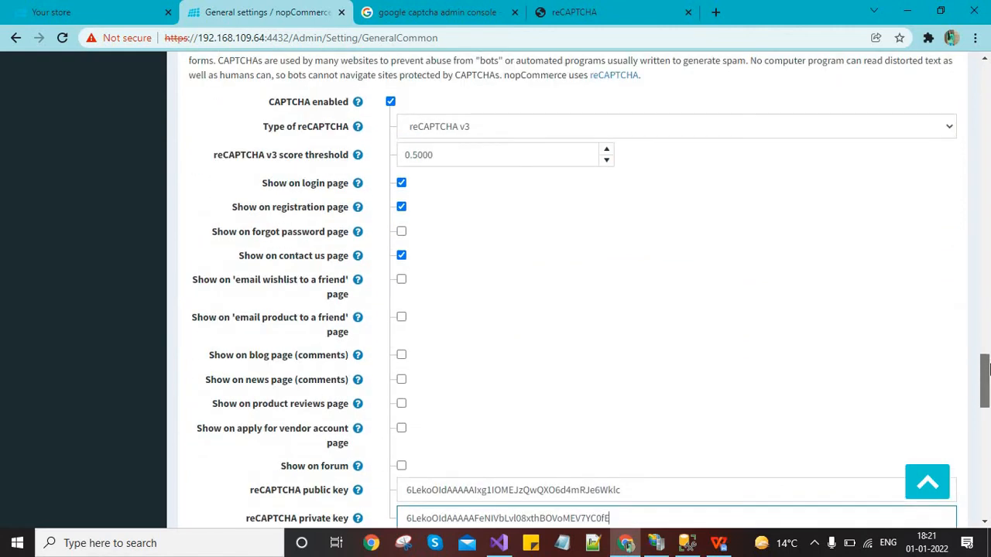
Keep reCAPTCHA v3 as type, confirm login and registration captcha are ticked, and save General settings
{"action": "left_click", "coordinate": [488, 129]}
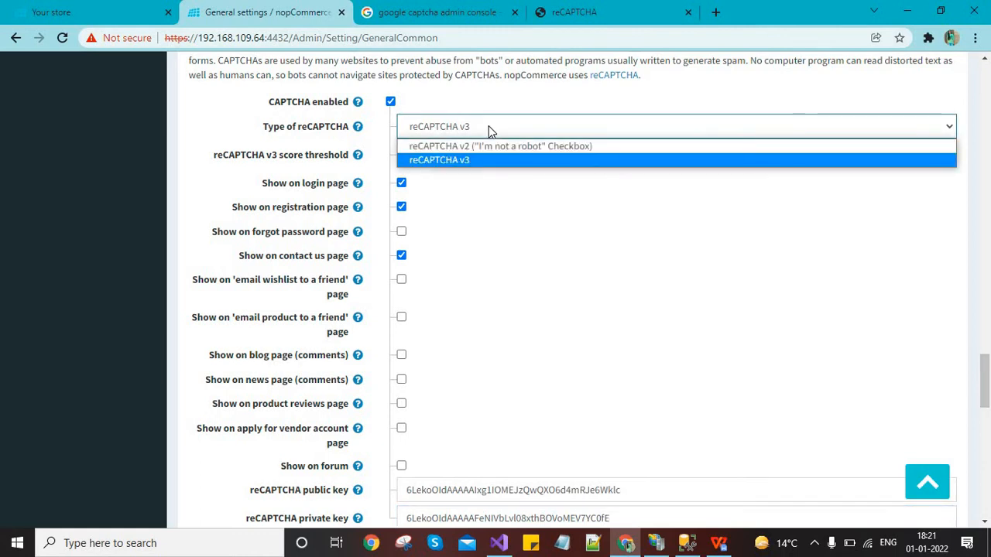
{"action": "left_click", "coordinate": [489, 128]}
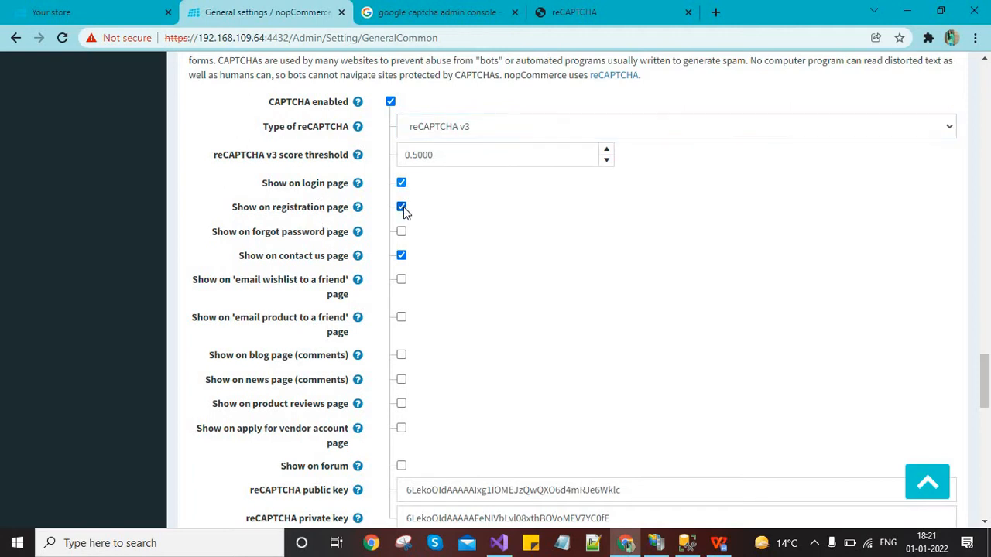
{"action": "left_click", "coordinate": [402, 207]}
{"action": "left_click", "coordinate": [402, 183]}
{"action": "left_click", "coordinate": [402, 185]}
{"action": "left_click", "coordinate": [402, 208]}
{"action": "left_click_drag", "start_coordinate": [985, 379], "coordinate": [986, 86]}
{"action": "left_click", "coordinate": [941, 117]}
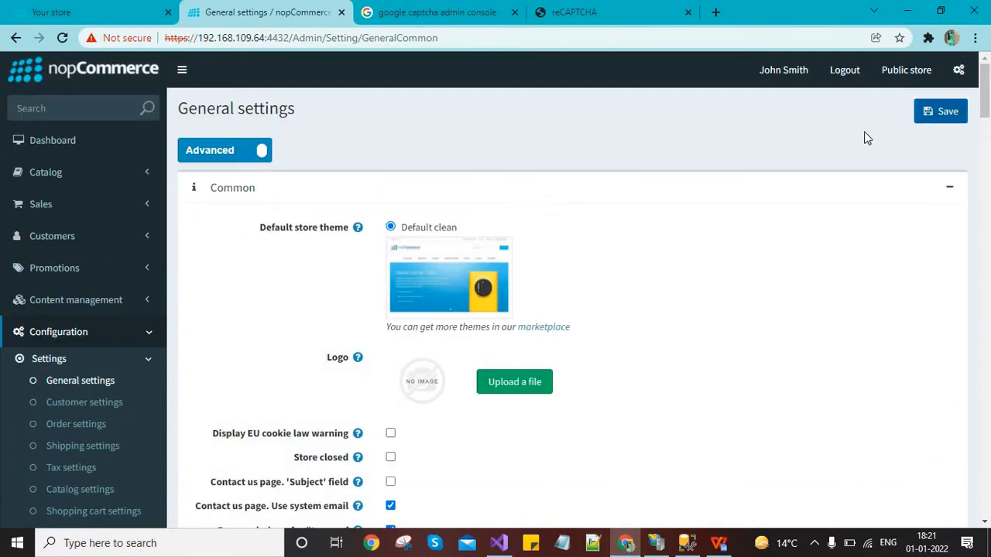
Load the storefront at 192.168.109.64:4432 in a private window, then close it and return to the store
{"action": "left_click", "coordinate": [62, 12]}
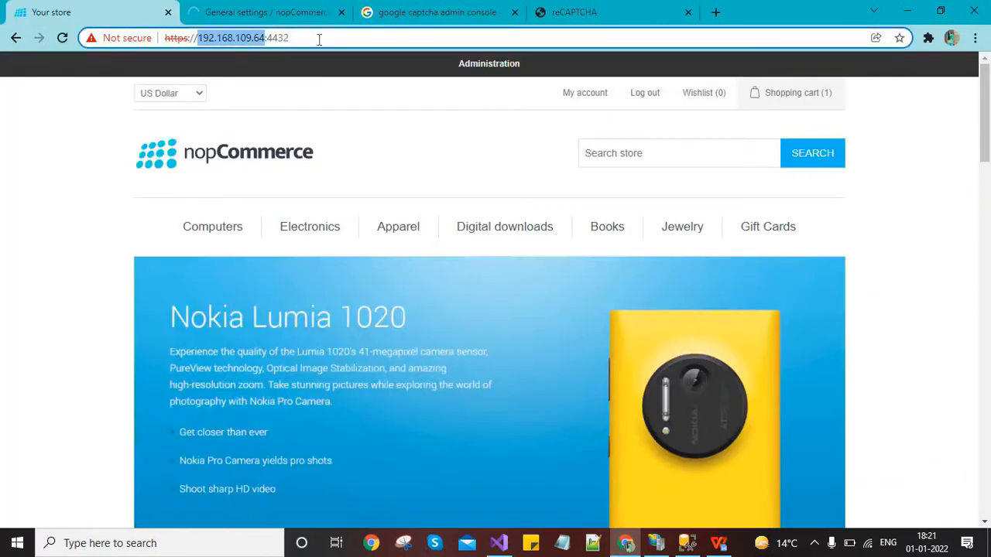
{"action": "left_click", "coordinate": [319, 38]}
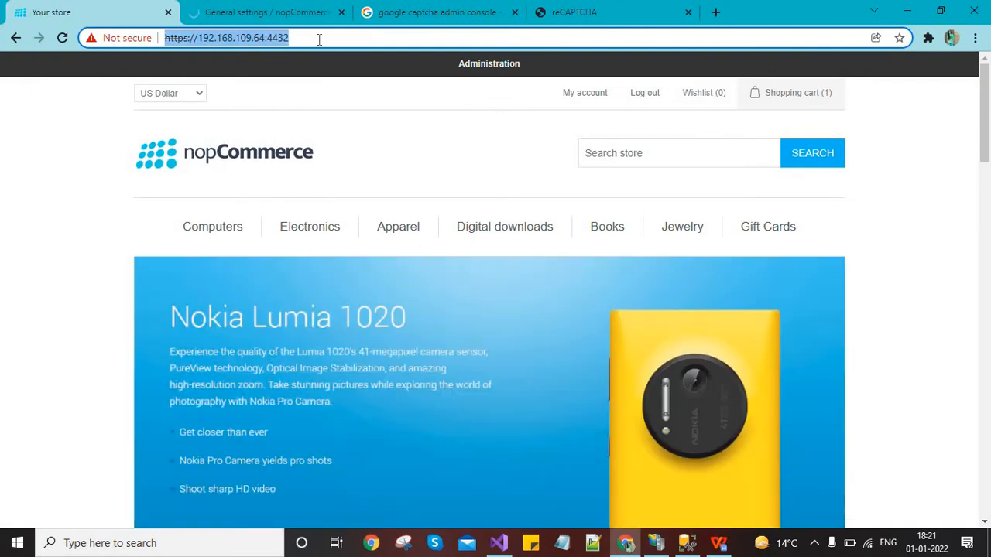
{"action": "key", "text": "ctrl+shift+n"}
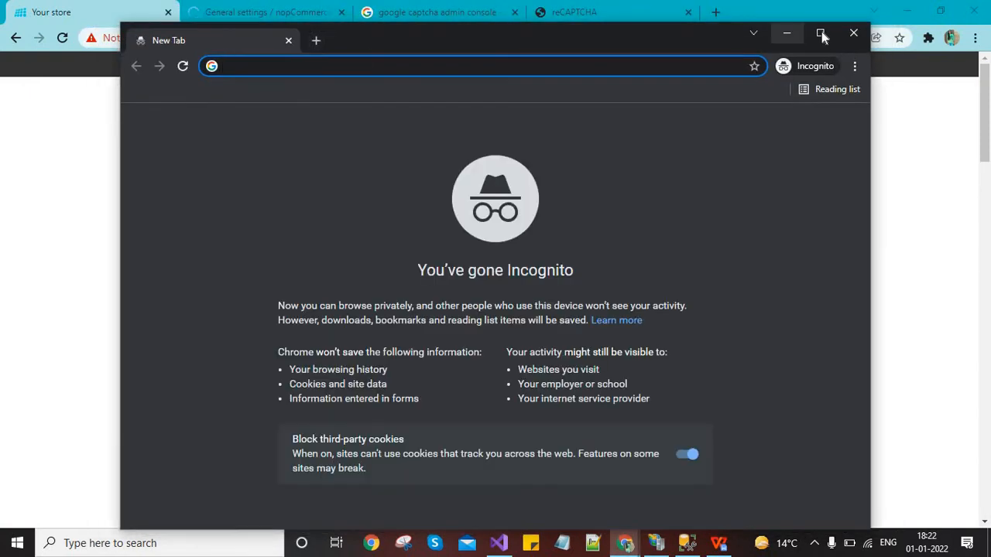
{"action": "double_click", "coordinate": [359, 50]}
{"action": "key", "text": "ctrl+v"}
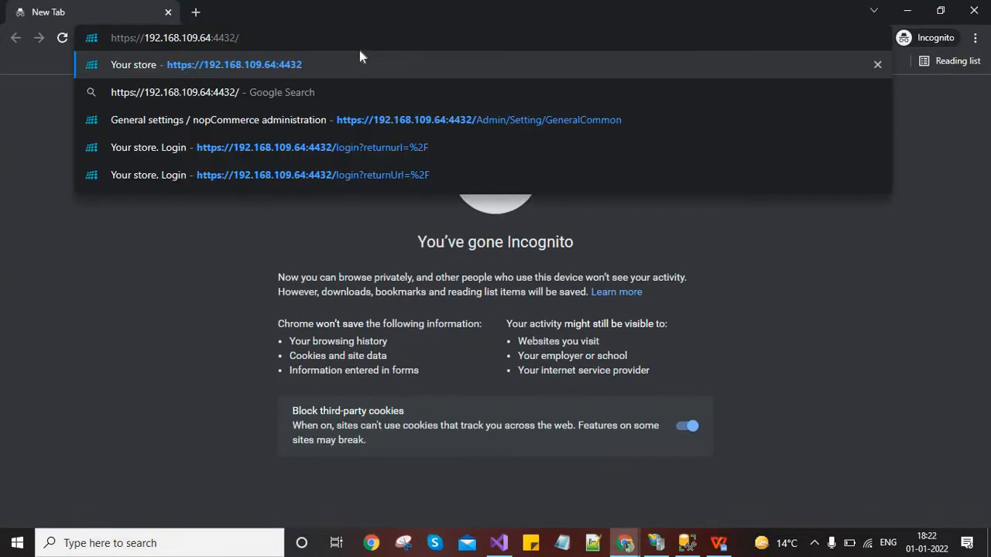
{"action": "key", "text": "Return"}
{"action": "key", "text": "alt+F4"}
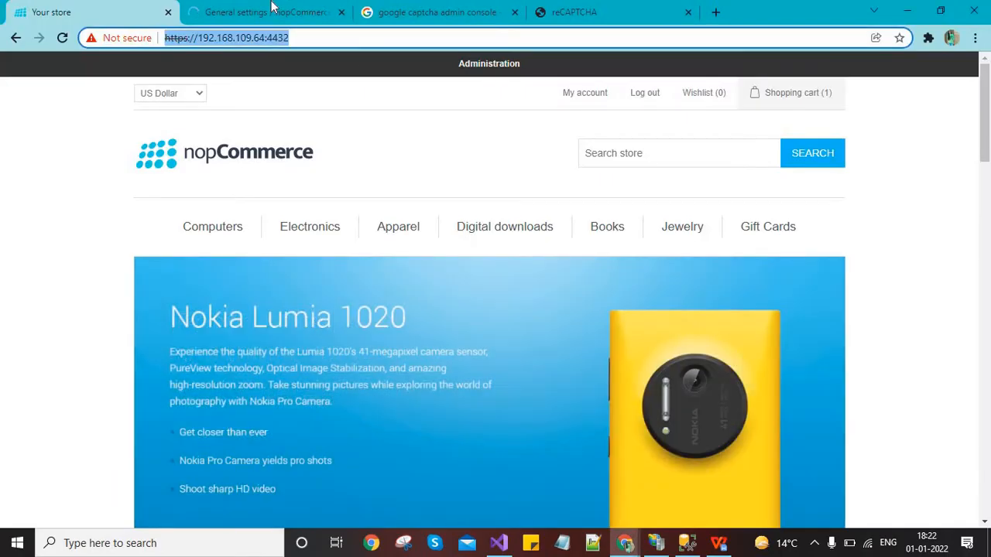
{"action": "left_click", "coordinate": [264, 11]}
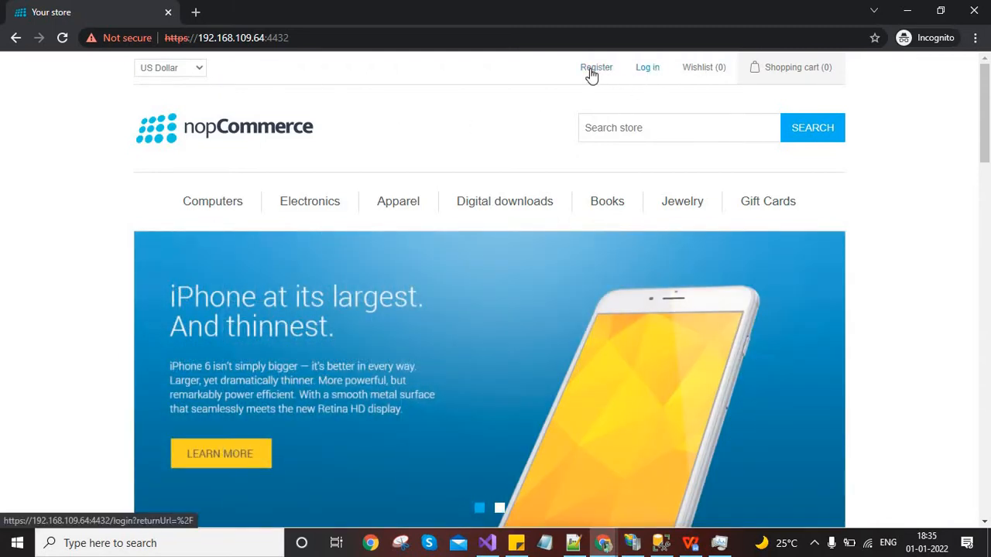
Move from the customer registration page to the store's sign-in page
{"action": "left_click", "coordinate": [592, 71]}
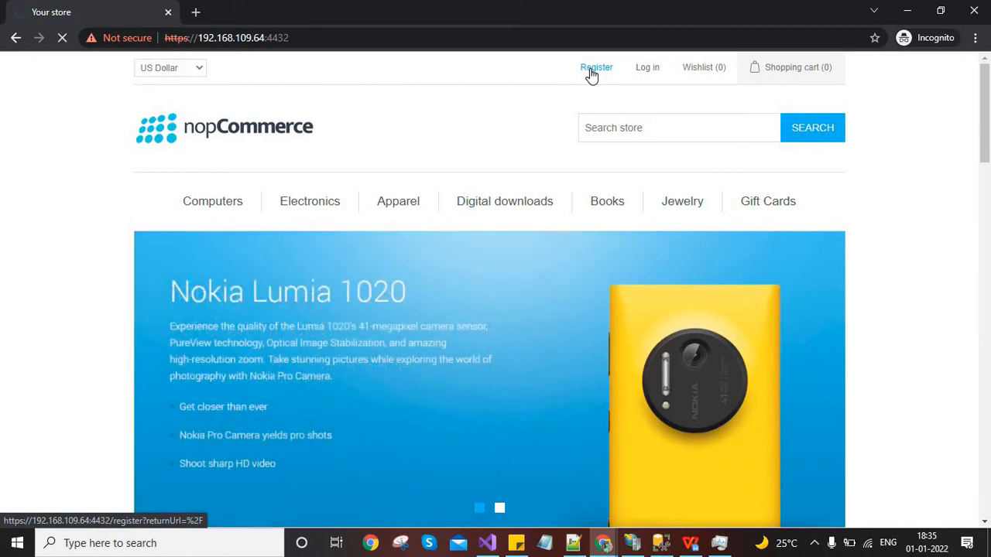
{"action": "scroll", "coordinate": [969, 318], "scroll_direction": "down", "scroll_amount": 1}
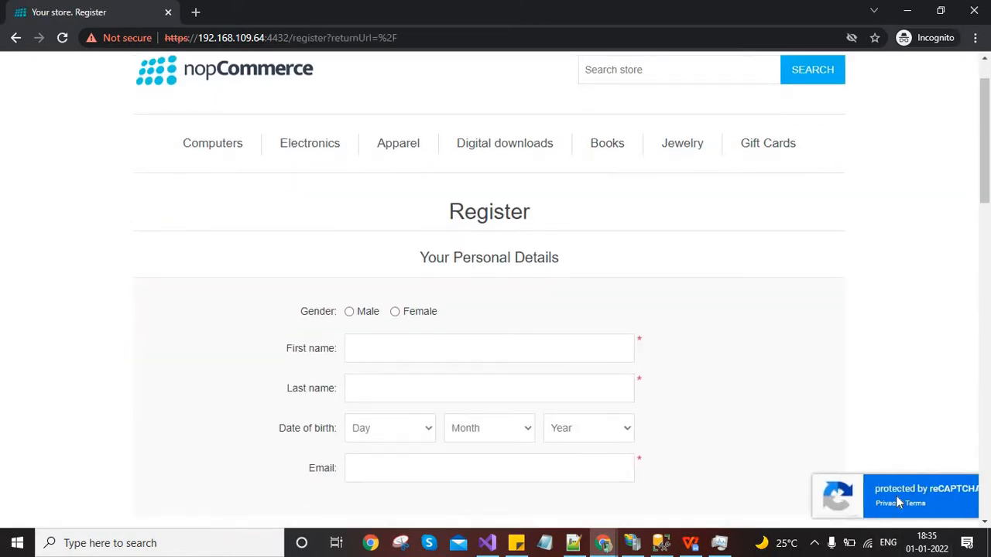
{"action": "scroll", "coordinate": [695, 95], "scroll_direction": "up", "scroll_amount": 1}
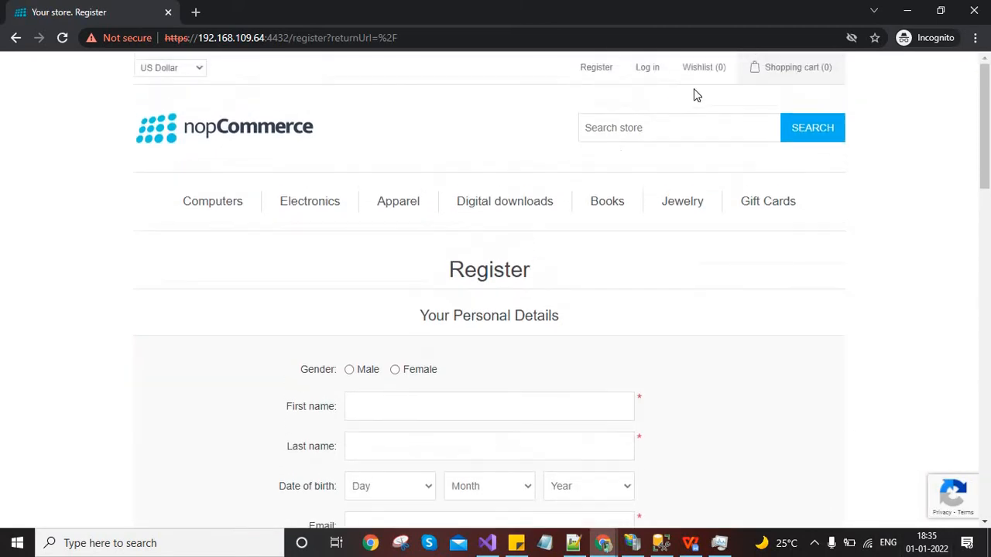
{"action": "left_click", "coordinate": [647, 70]}
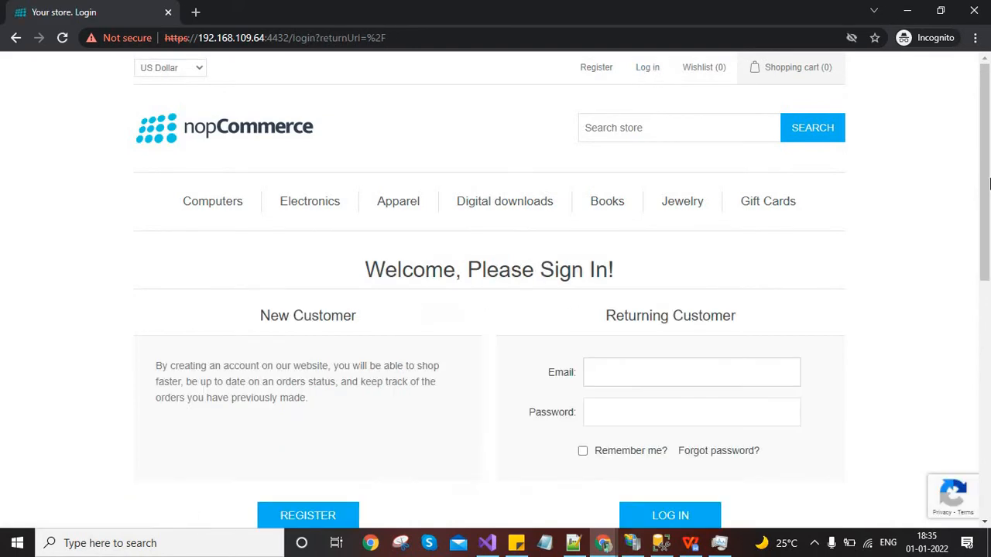
{"action": "scroll", "coordinate": [988, 262], "scroll_direction": "down", "scroll_amount": 3}
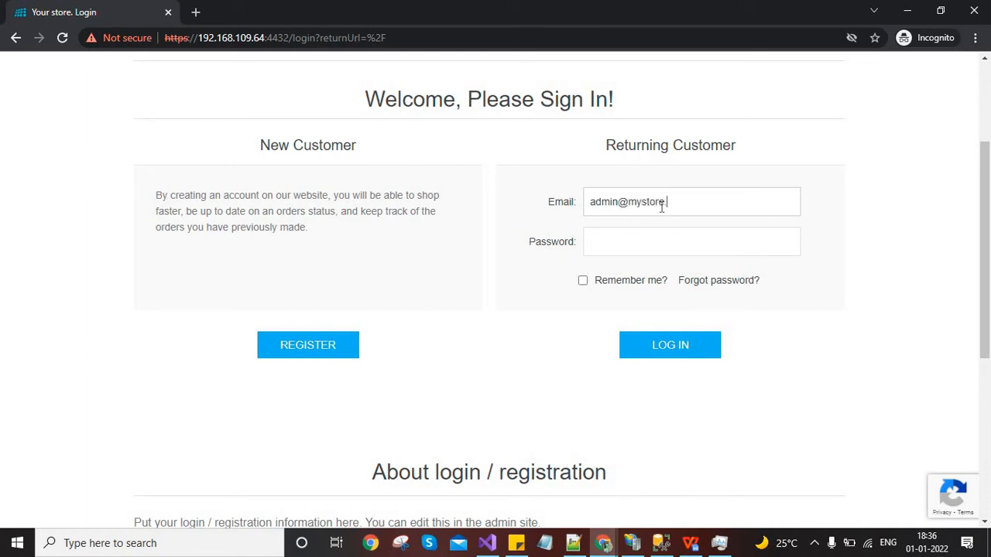
Finish the admin e-mail, enter the password and log in, then return to the admin settings window
{"action": "type", "text": "m"}
{"action": "key", "text": "Tab"}
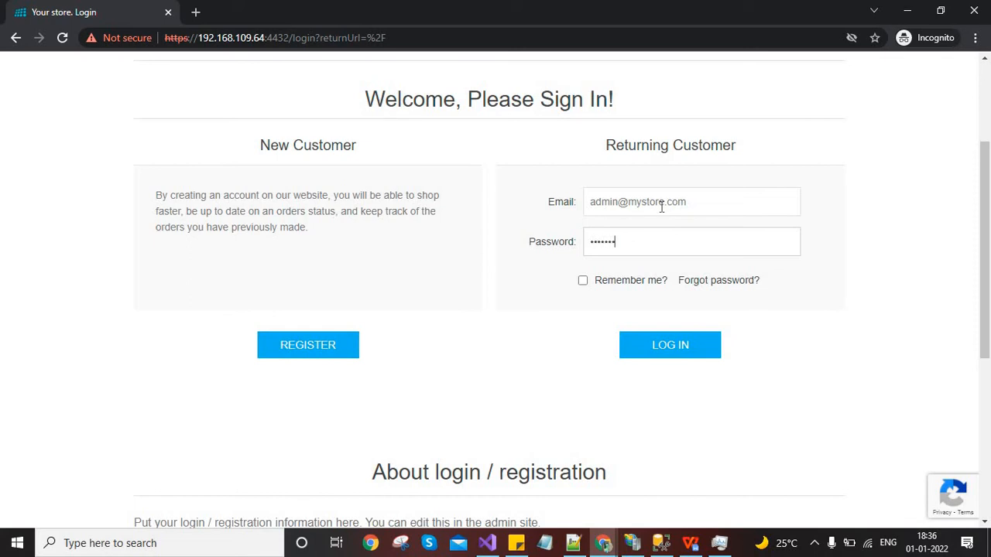
{"action": "type", "text": "••"}
{"action": "left_click", "coordinate": [675, 352]}
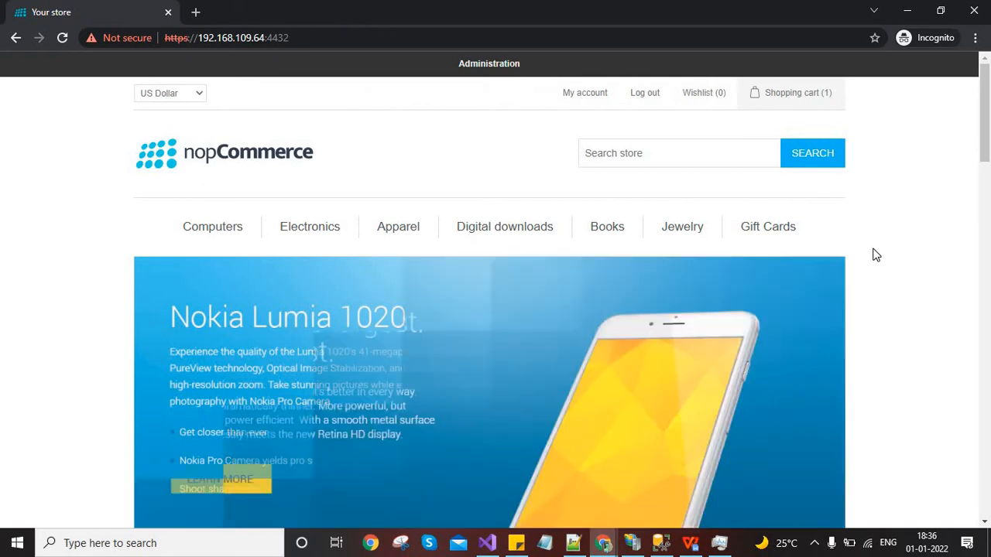
{"action": "key", "text": "alt+Tab"}
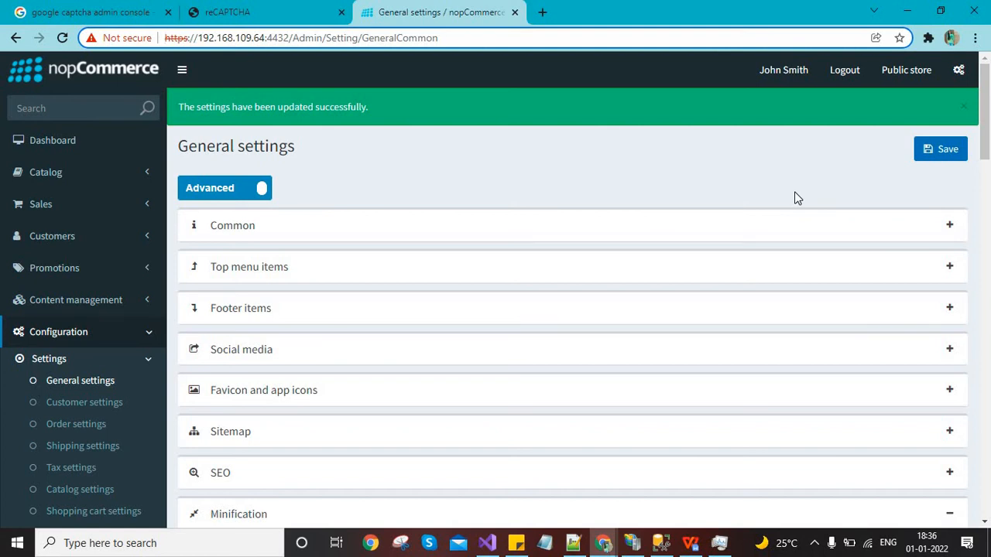
Change Type of reCAPTCHA to reCAPTCHA v2 ("I'm not a robot" Checkbox)
{"action": "left_click_drag", "start_coordinate": [989, 132], "coordinate": [988, 248]}
{"action": "scroll", "coordinate": [988, 248], "scroll_direction": "down", "scroll_amount": 4}
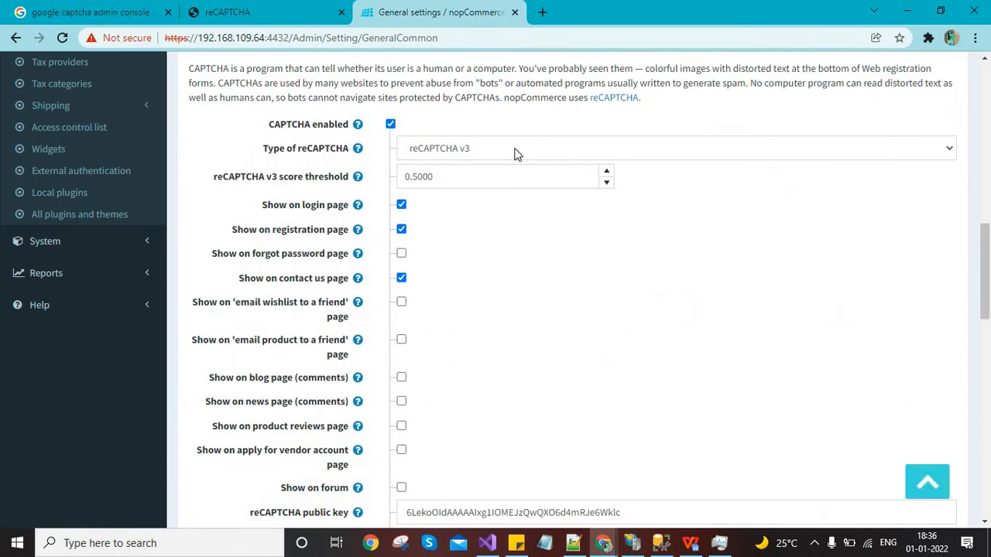
{"action": "left_click", "coordinate": [486, 151]}
{"action": "left_click", "coordinate": [459, 172]}
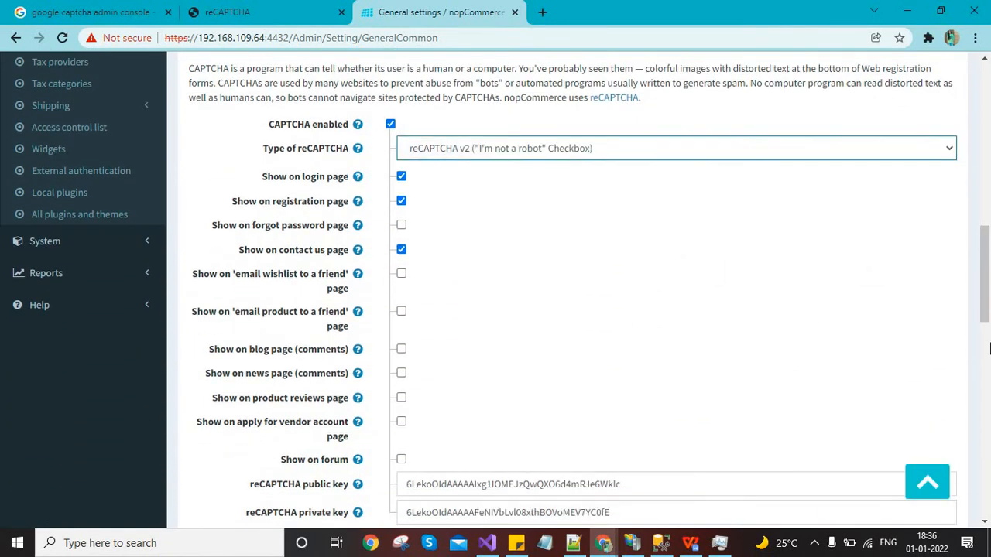
{"action": "key", "text": "ctrl+Tab"}
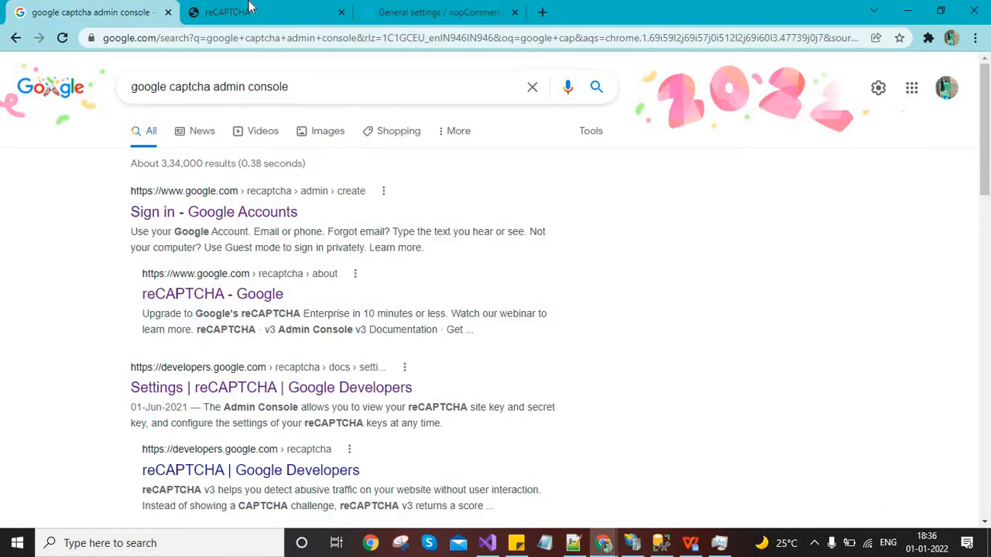
Start a new reCAPTCHA site labelled 'nop recpatcha v2' using reCAPTCHA v2
{"action": "key", "text": "ctrl+Tab"}
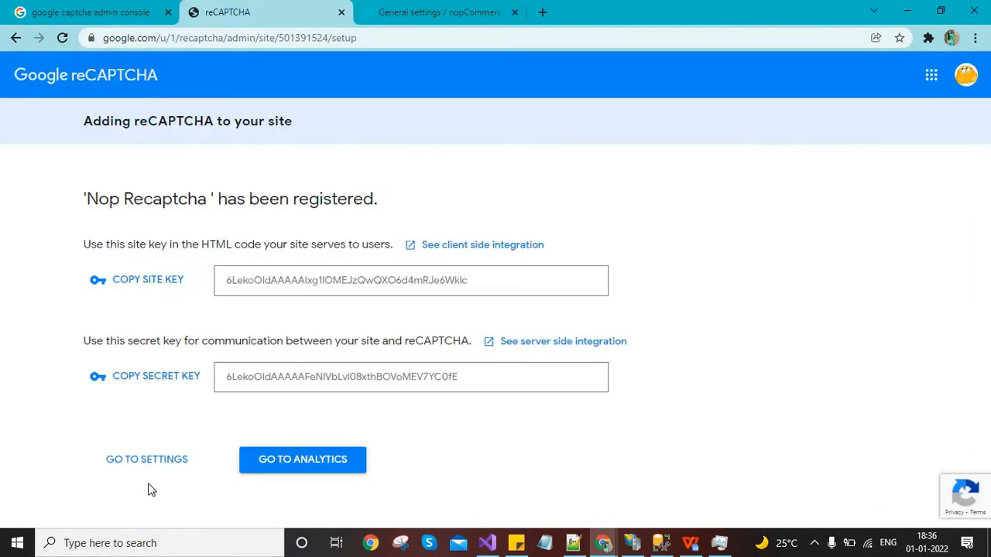
{"action": "left_click", "coordinate": [122, 469]}
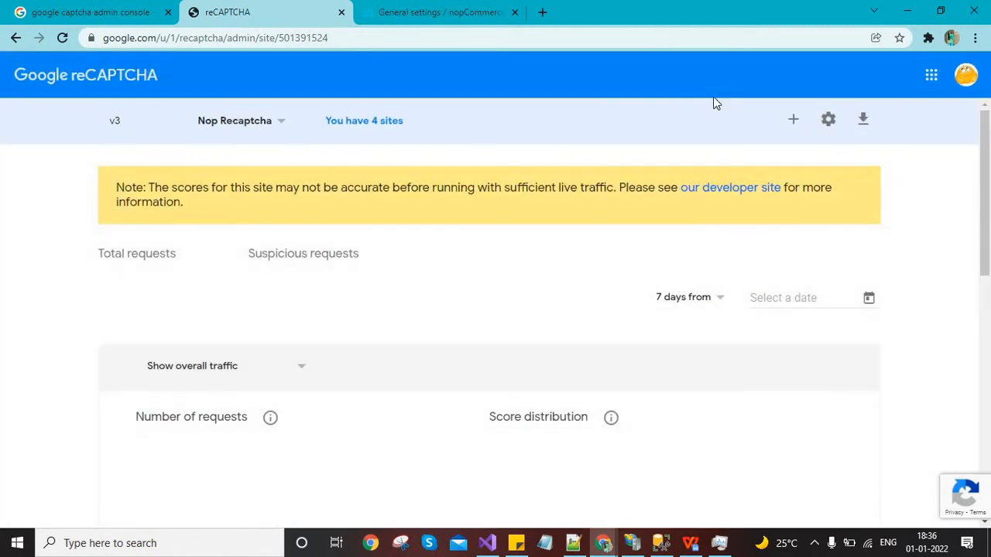
{"action": "left_click", "coordinate": [793, 120]}
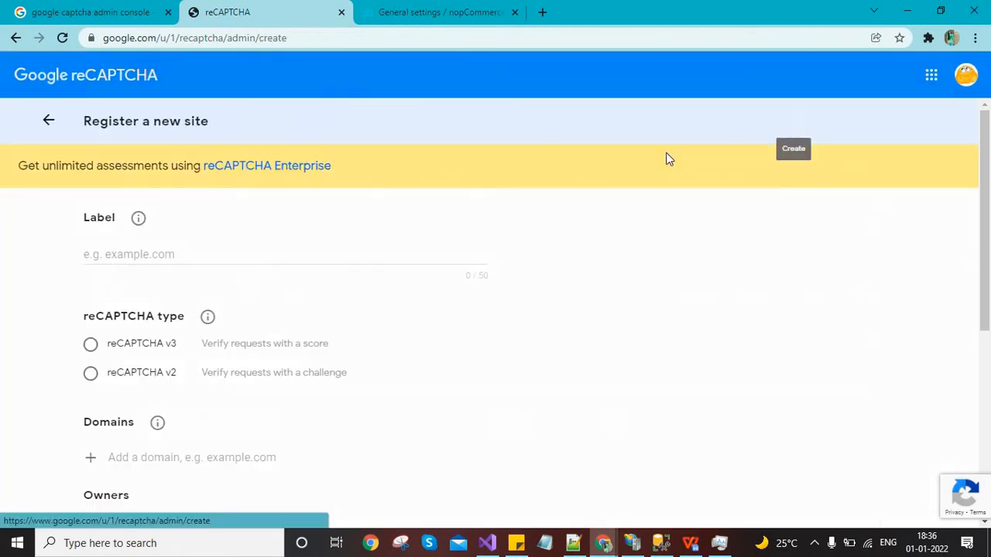
{"action": "left_click", "coordinate": [113, 248]}
{"action": "type", "text": "nop recpa"}
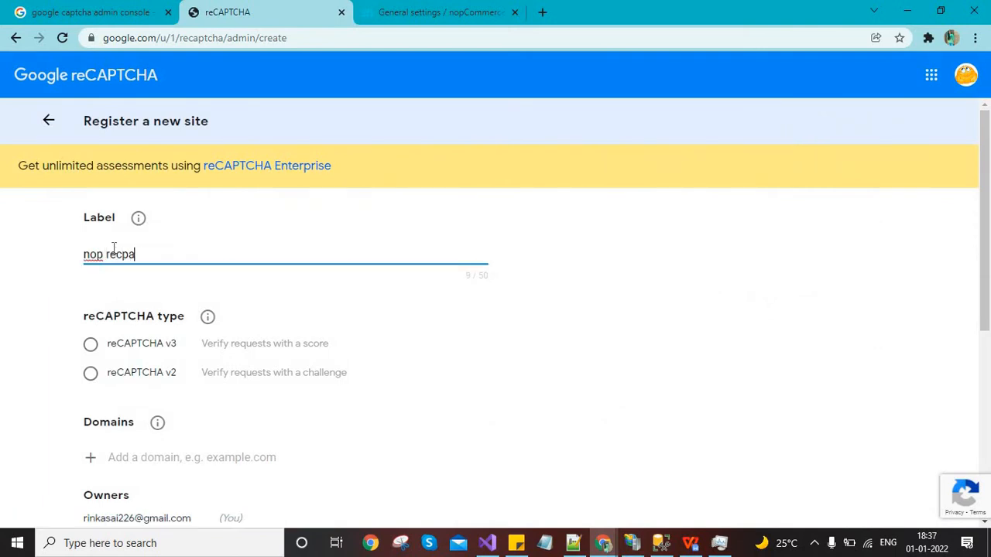
{"action": "type", "text": "tcha v2"}
{"action": "left_click", "coordinate": [90, 373]}
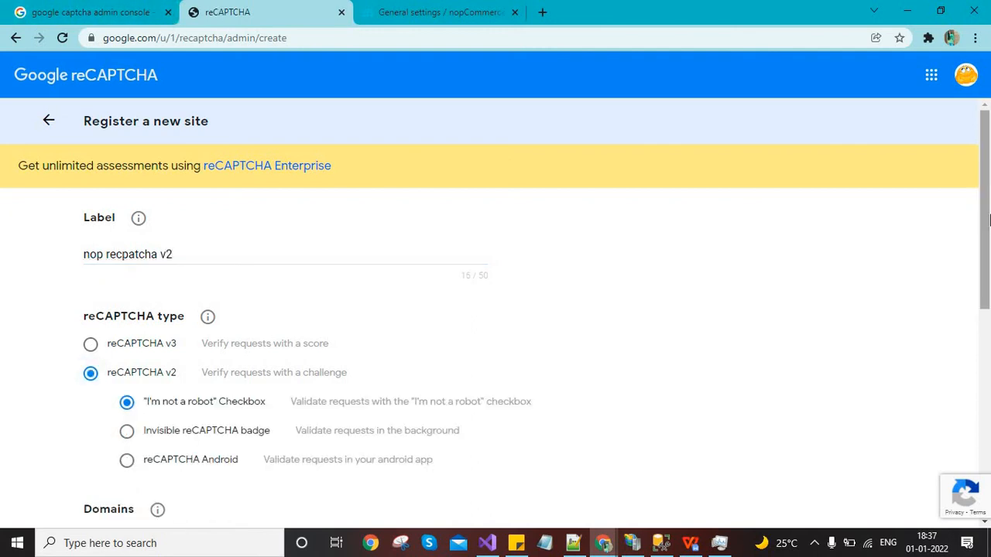
Copy the store's IP from the storefront and add 192.168.109.64 as the site's domain
{"action": "scroll", "coordinate": [496, 232], "scroll_direction": "down", "scroll_amount": 2}
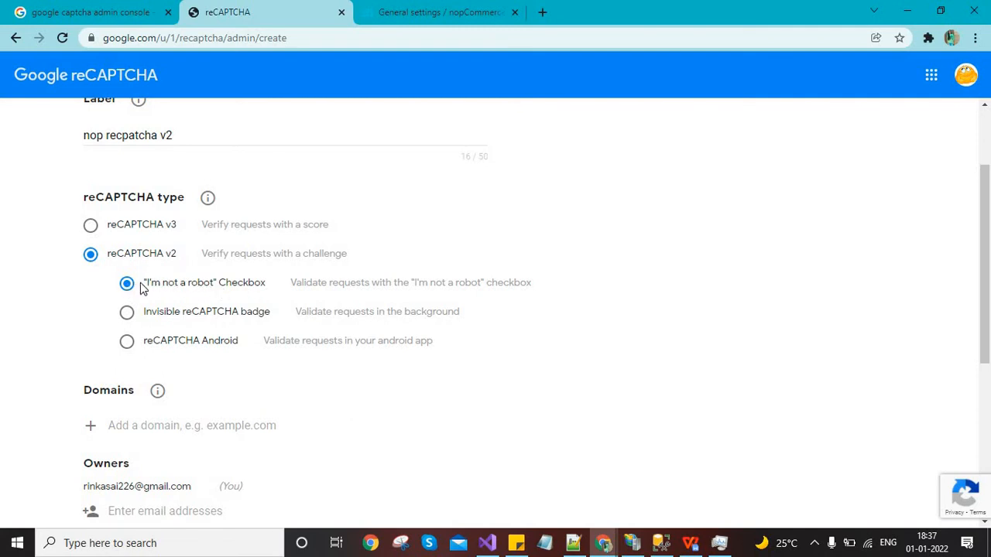
{"action": "scroll", "coordinate": [921, 281], "scroll_direction": "down", "scroll_amount": 3}
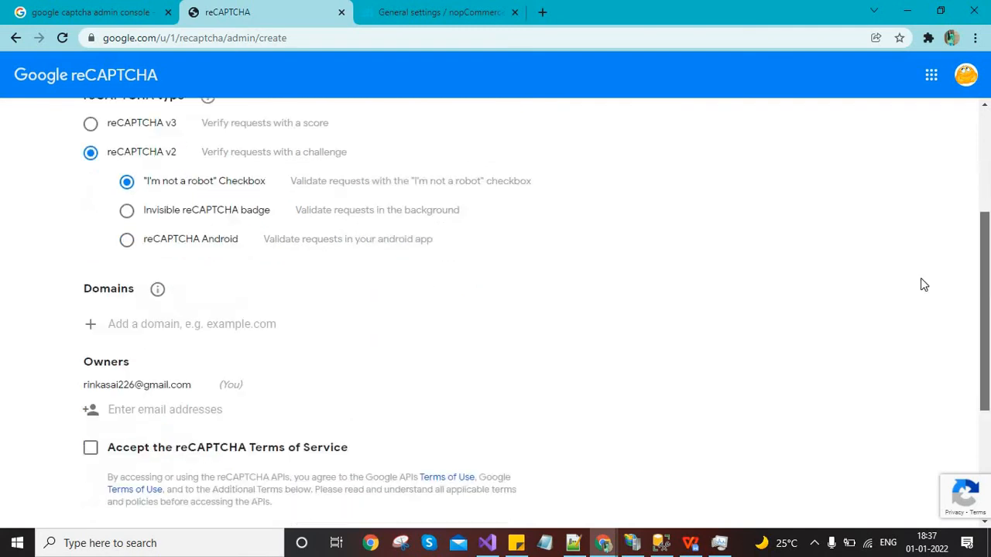
{"action": "key", "text": "alt+Tab"}
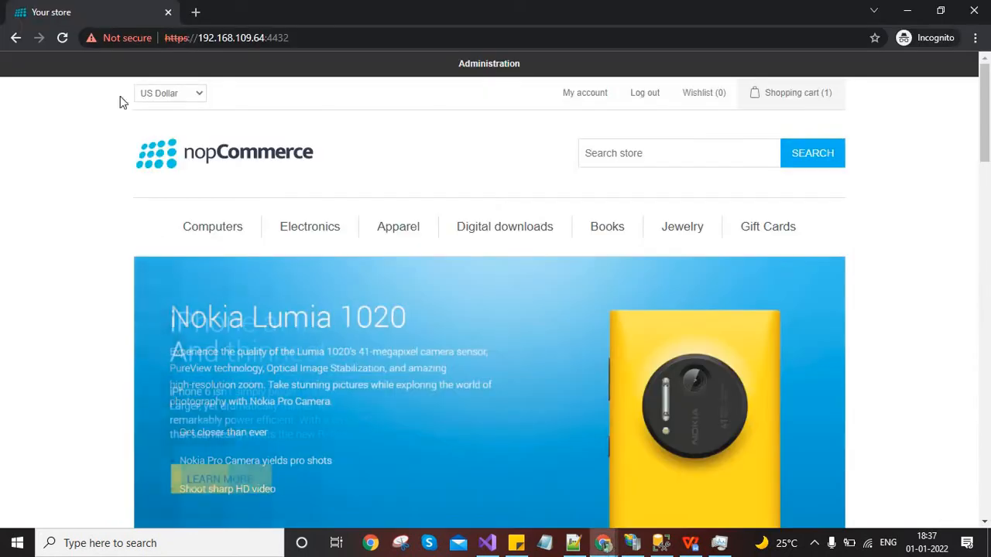
{"action": "left_click_drag", "start_coordinate": [200, 36], "coordinate": [254, 37]}
{"action": "left_click", "coordinate": [253, 37]}
{"action": "key", "text": "shift+Left"}
{"action": "key", "text": "shift+Left"}
{"action": "key", "text": "shift+Left"}
{"action": "key", "text": "shift+Left"}
{"action": "key", "text": "shift+Left"}
{"action": "key", "text": "shift+Left"}
{"action": "key", "text": "shift+Left"}
{"action": "key", "text": "shift+Left"}
{"action": "key", "text": "shift+Left"}
{"action": "key", "text": "shift+Left"}
{"action": "key", "text": "shift+Left"}
{"action": "key", "text": "shift+Left"}
{"action": "key", "text": "shift+Left"}
{"action": "key", "text": "shift+Left"}
{"action": "key", "text": "ctrl+c"}
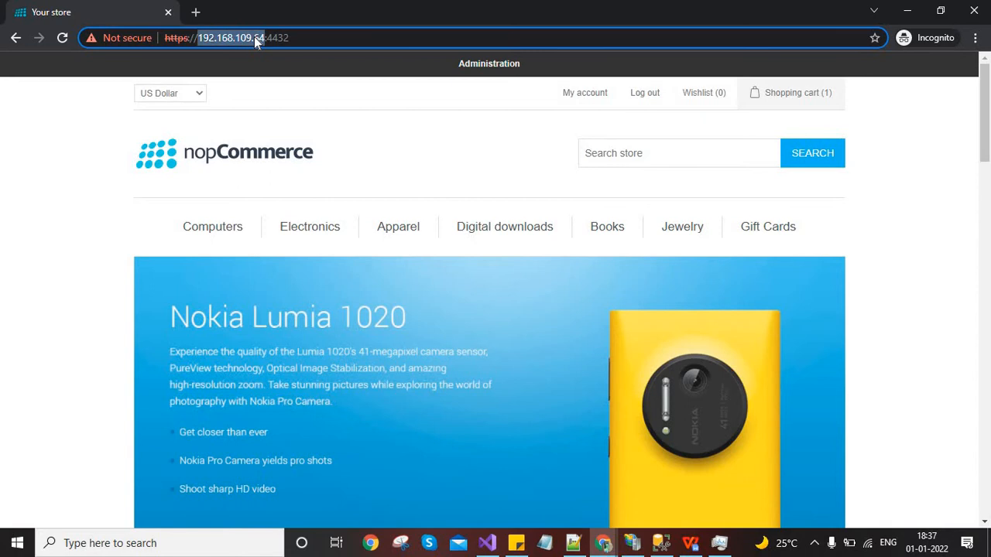
{"action": "key", "text": "alt+Tab"}
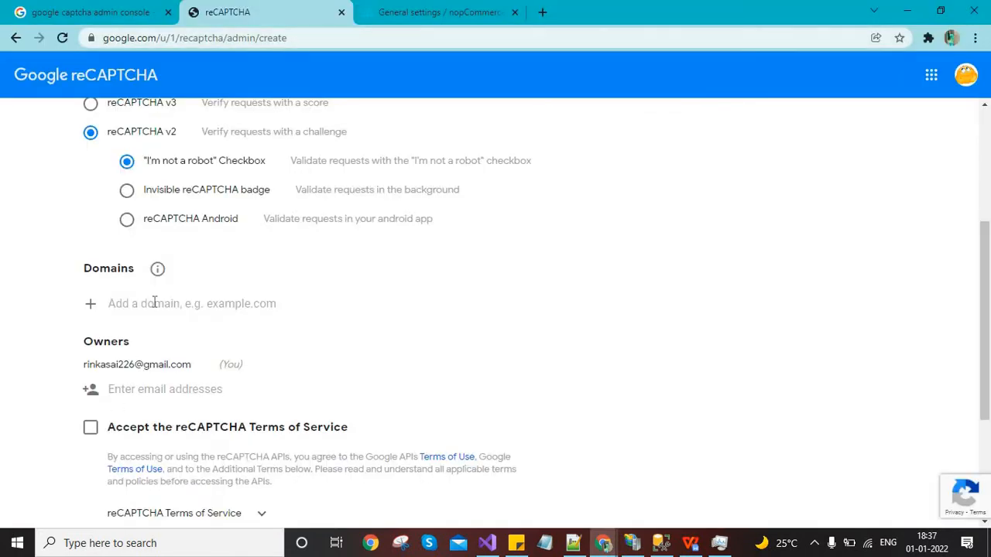
{"action": "left_click", "coordinate": [155, 303]}
{"action": "key", "text": "ctrl+v"}
{"action": "key", "text": "Return"}
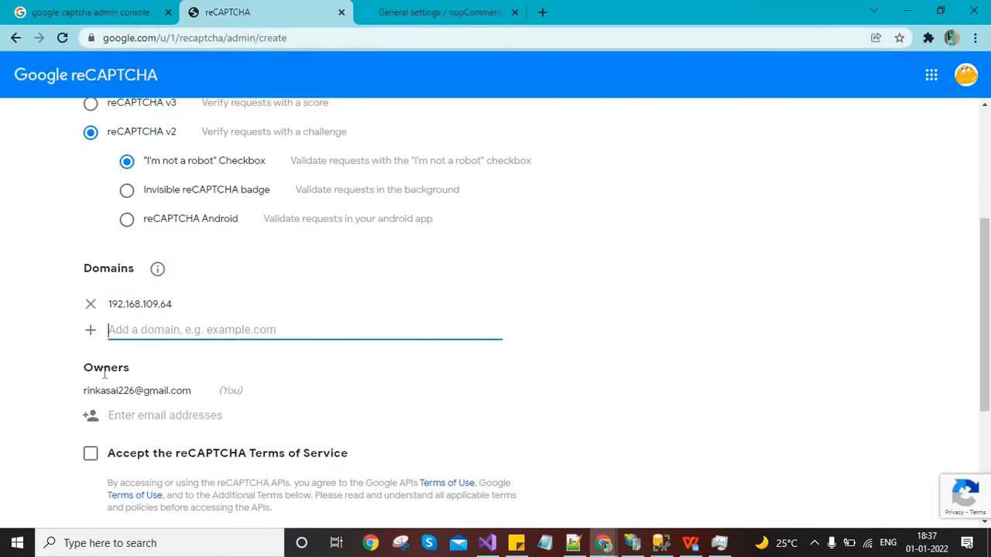
Accept the reCAPTCHA Terms of Service and submit the new site registration
{"action": "left_click", "coordinate": [92, 455]}
{"action": "scroll", "coordinate": [154, 482], "scroll_direction": "down", "scroll_amount": 2}
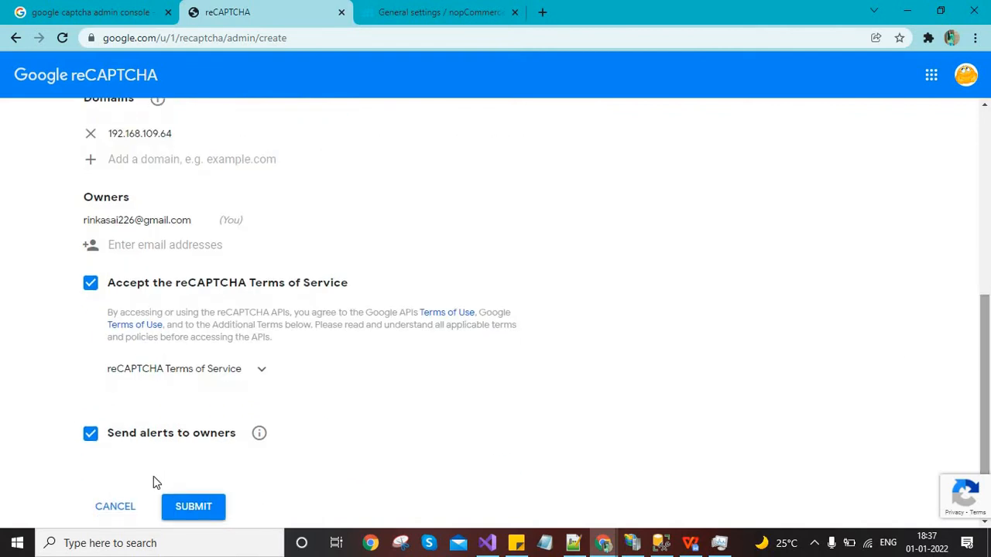
{"action": "left_click", "coordinate": [215, 513]}
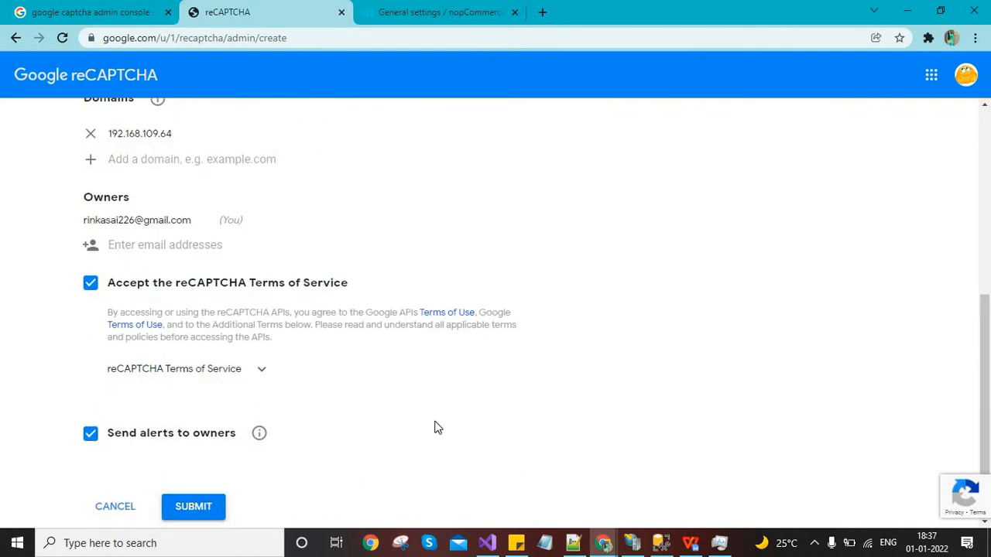
{"action": "left_click", "coordinate": [201, 500]}
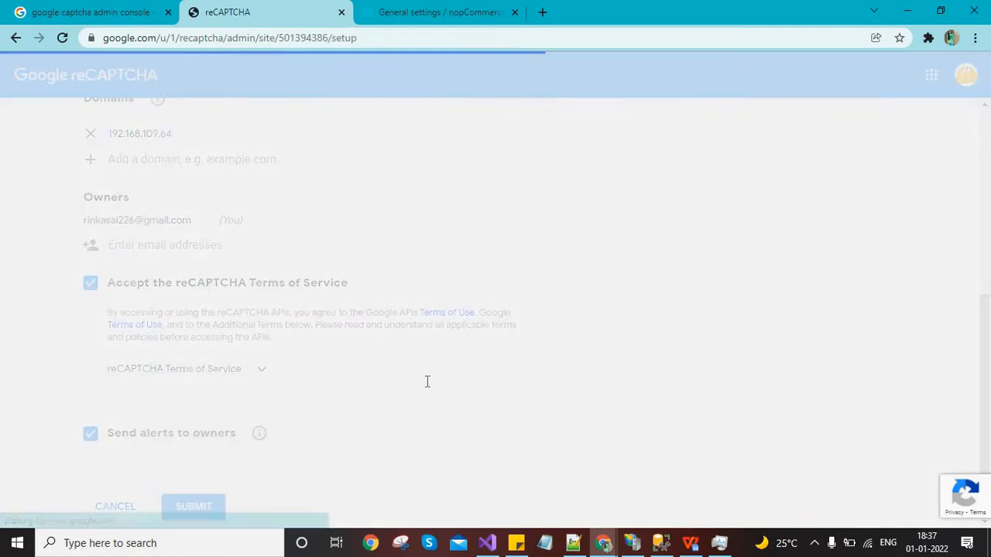
Copy the new site key and paste it into nopCommerce's reCAPTCHA public key field
{"action": "left_click", "coordinate": [128, 284]}
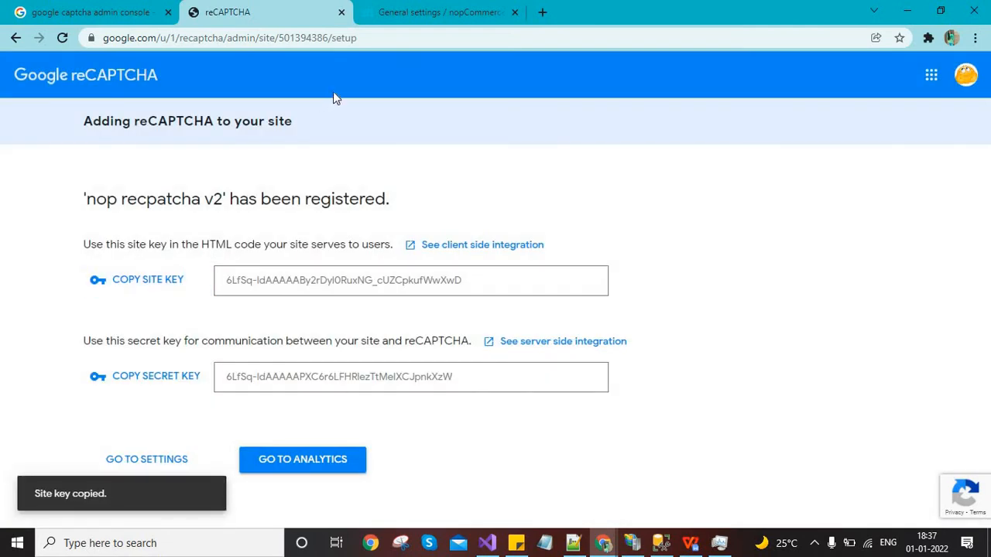
{"action": "left_click", "coordinate": [420, 11]}
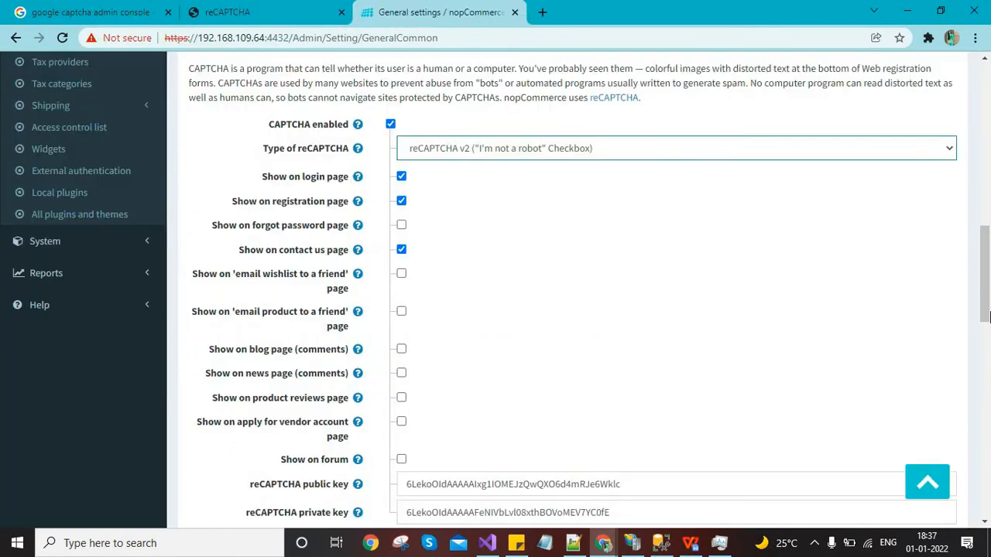
{"action": "scroll", "coordinate": [836, 336], "scroll_direction": "down", "scroll_amount": 2}
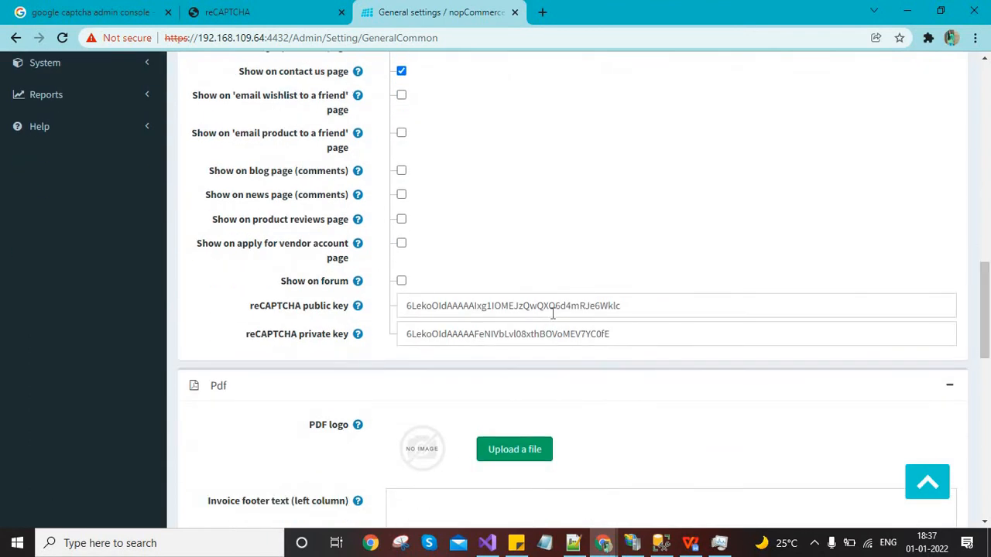
{"action": "left_click", "coordinate": [553, 309]}
{"action": "key", "text": "ctrl+a"}
{"action": "key", "text": "ctrl+v"}
{"action": "key", "text": "Tab"}
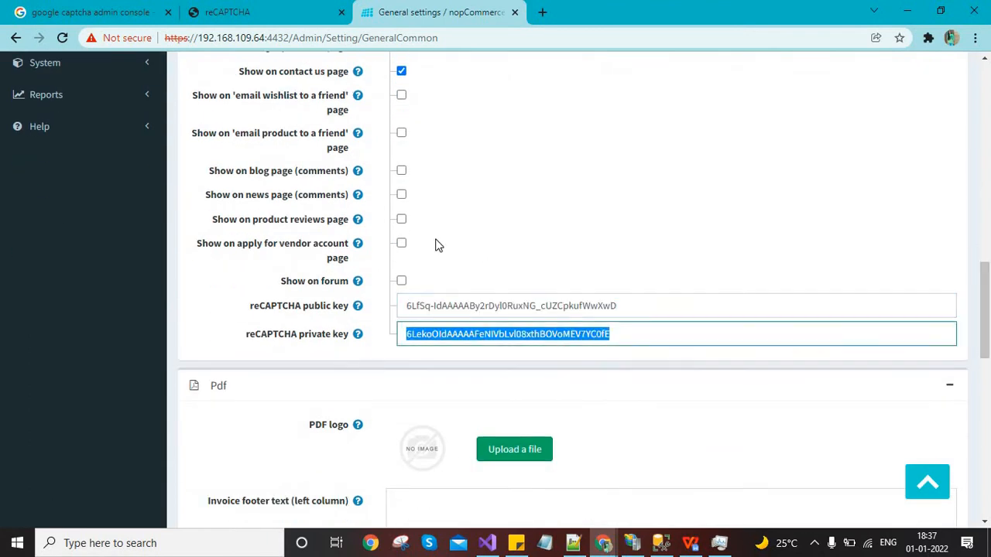
Copy the new secret key into the private key field and save the General settings
{"action": "left_click", "coordinate": [195, 9]}
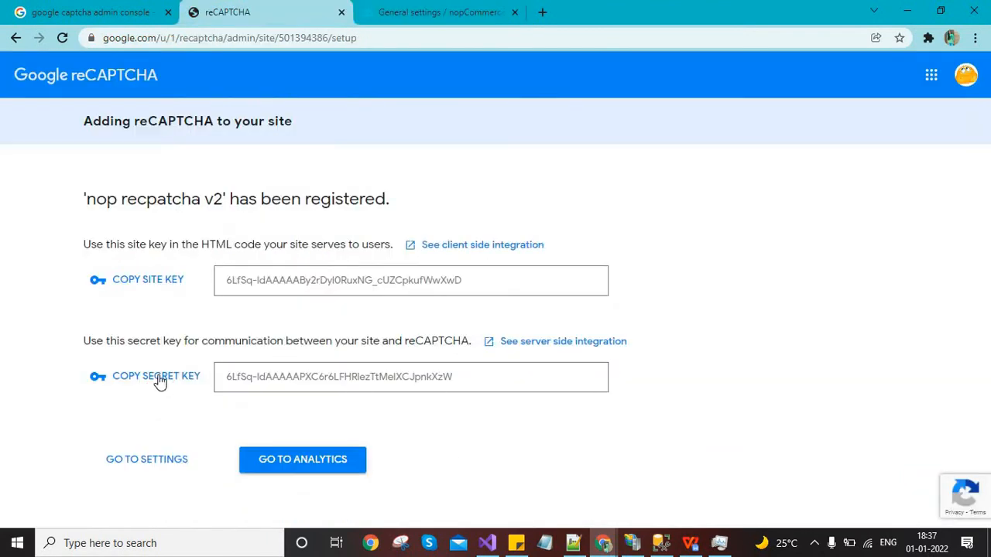
{"action": "left_click", "coordinate": [159, 379]}
{"action": "left_click", "coordinate": [437, 12]}
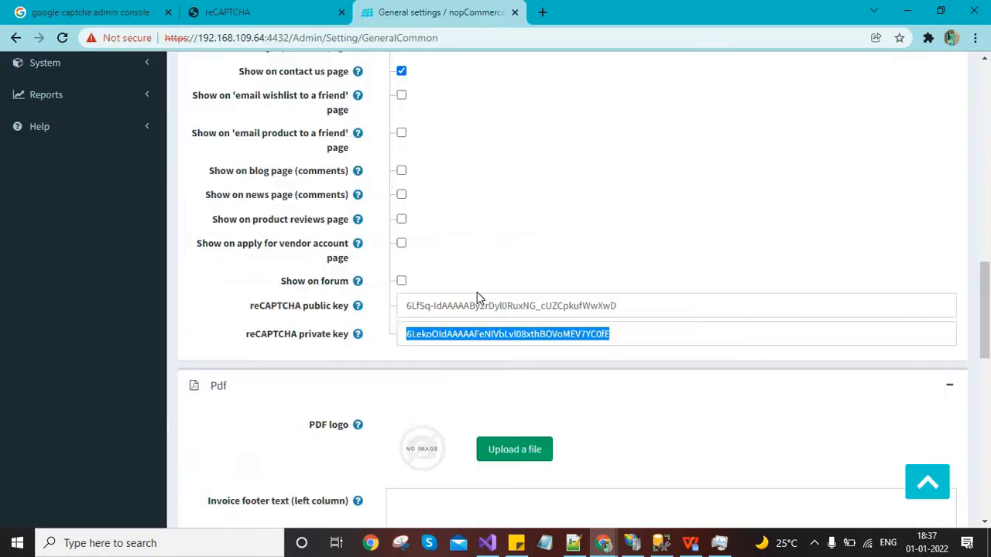
{"action": "key", "text": "ctrl+v"}
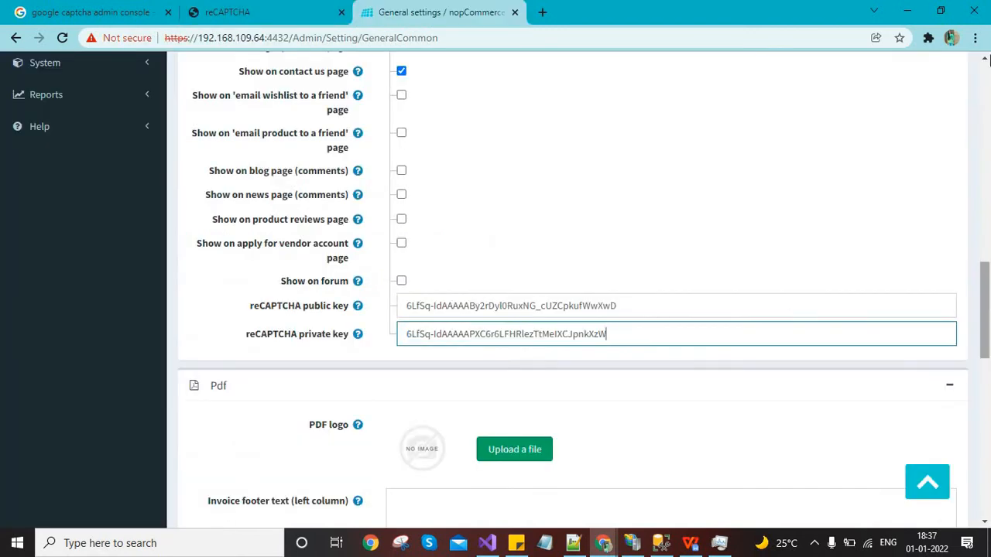
{"action": "left_click", "coordinate": [989, 127]}
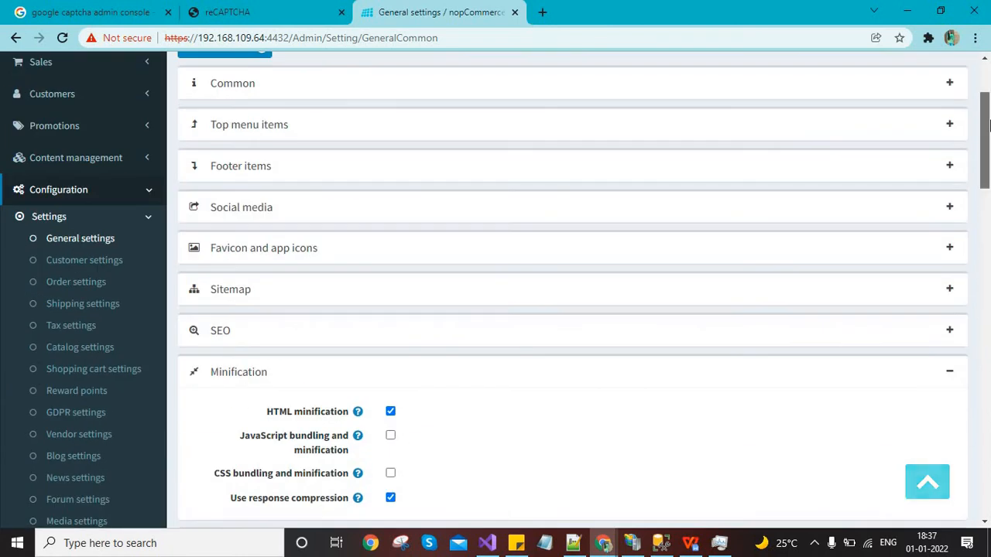
{"action": "left_click_drag", "start_coordinate": [986, 128], "coordinate": [984, 95]}
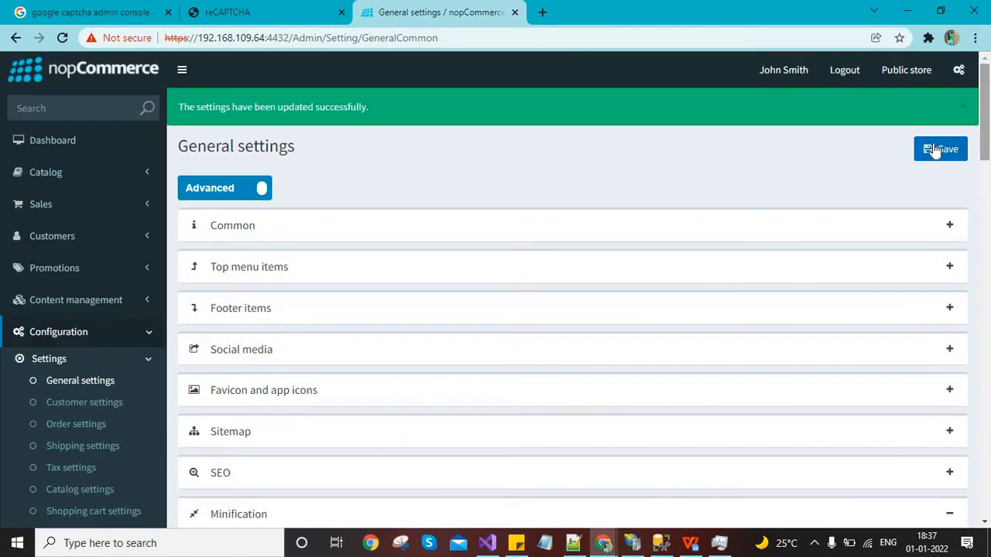
{"action": "left_click", "coordinate": [964, 109]}
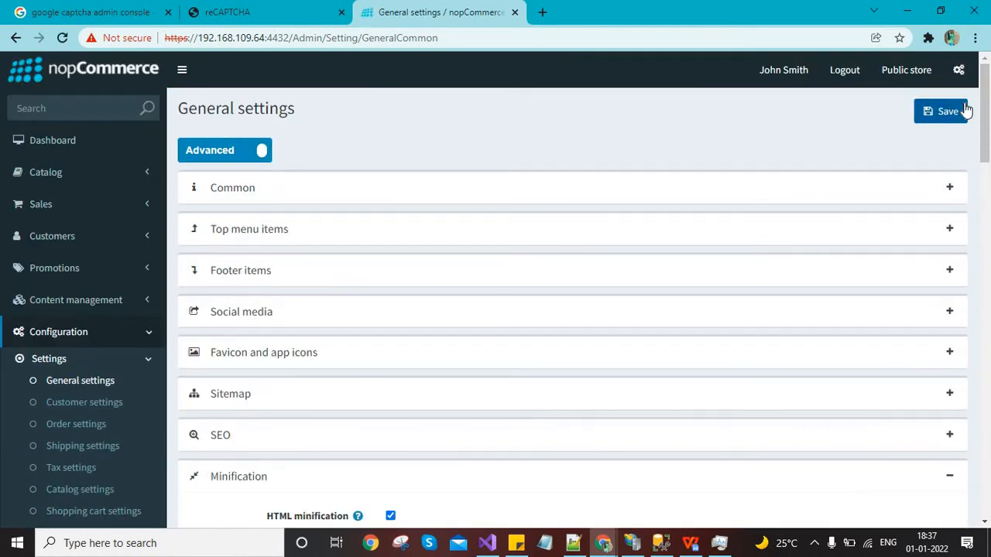
{"action": "key", "text": "alt+Tab"}
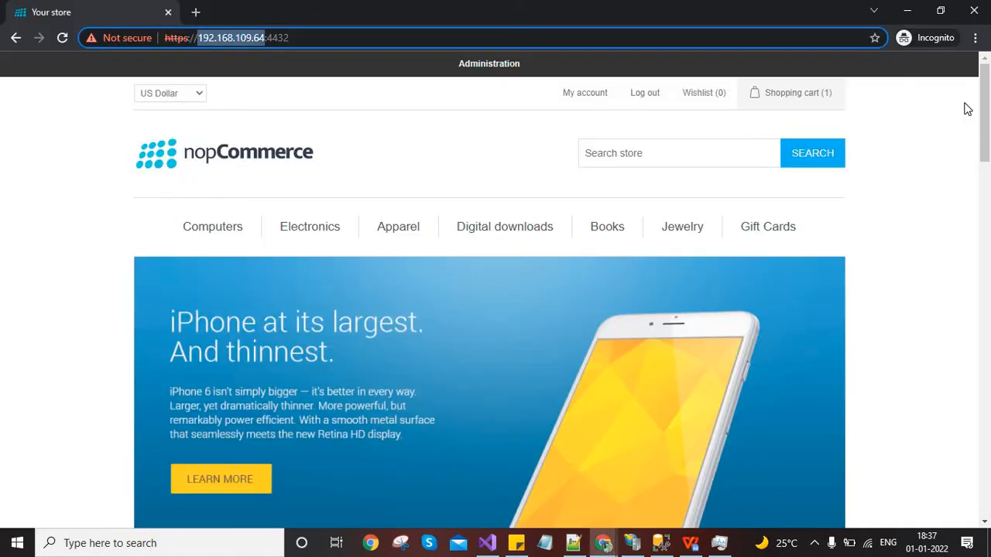
Log out, enter the admin e-mail and try logging in without the captcha check
{"action": "left_click", "coordinate": [641, 94]}
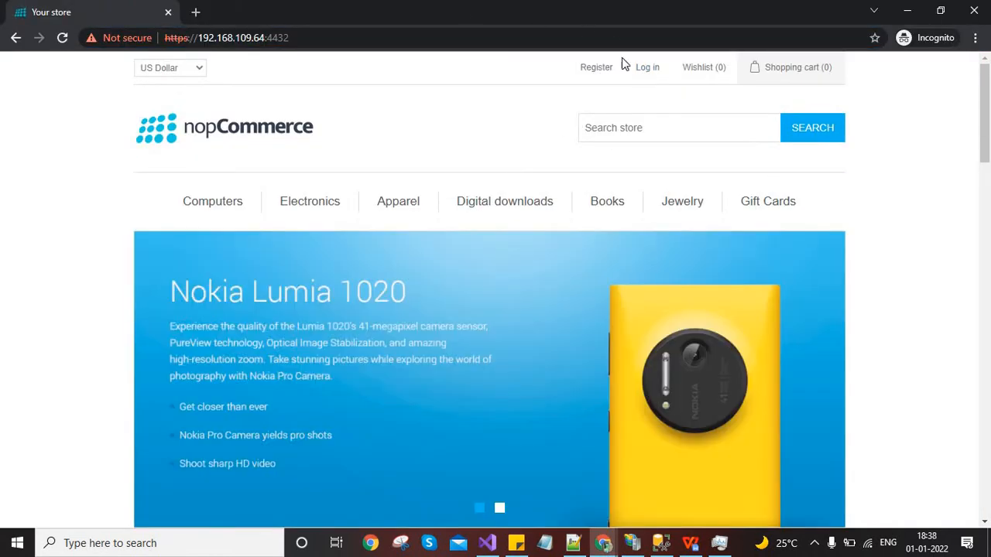
{"action": "left_click", "coordinate": [641, 69]}
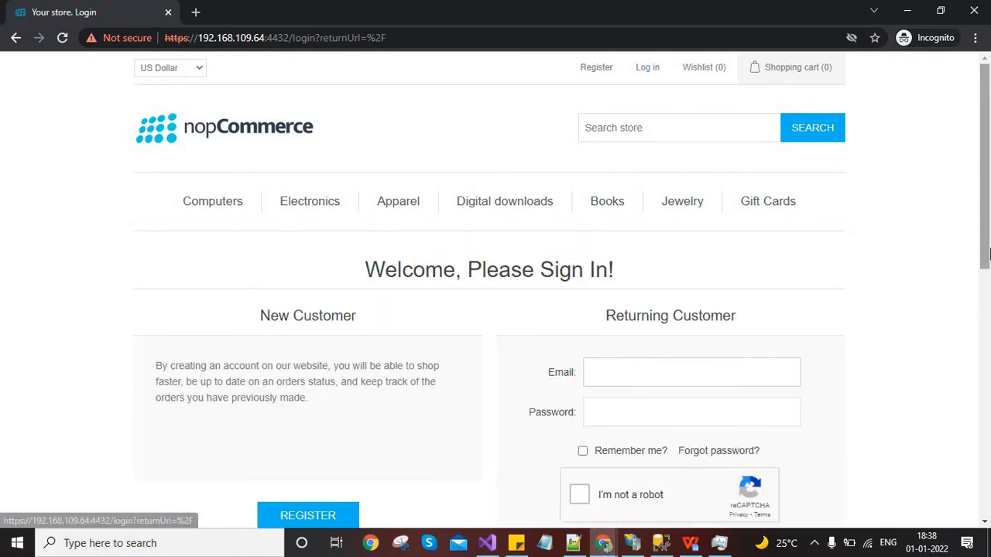
{"action": "scroll", "coordinate": [735, 325], "scroll_direction": "down", "scroll_amount": 2}
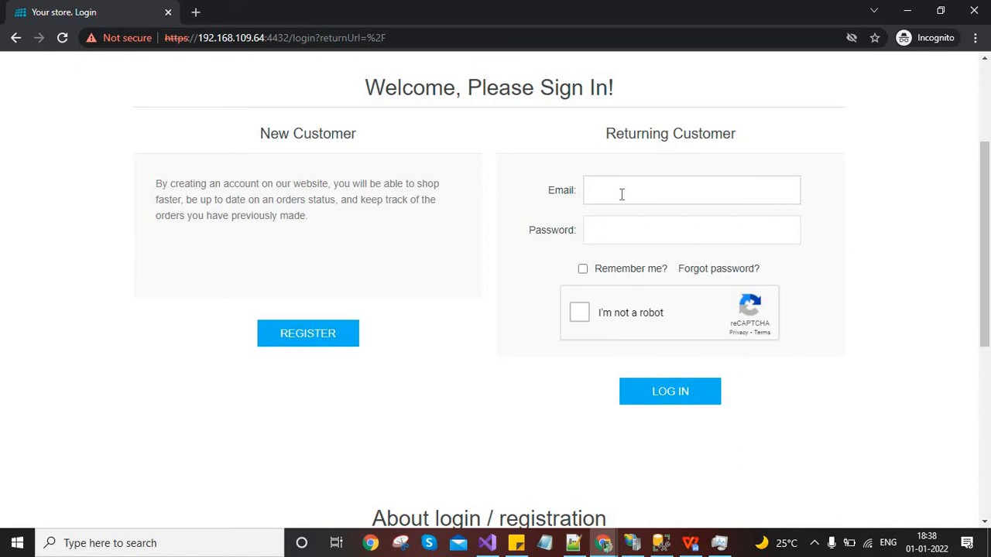
{"action": "key", "text": "Tab"}
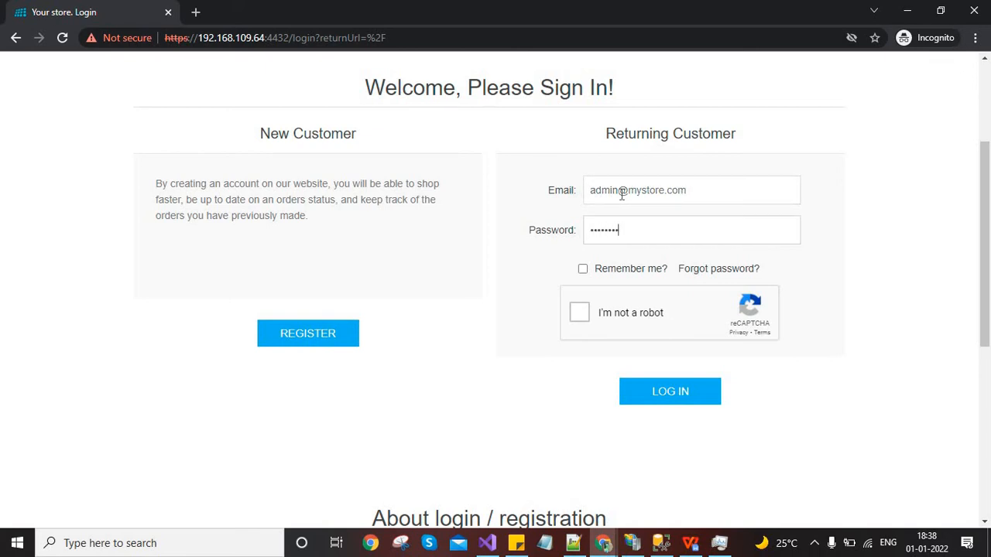
{"action": "left_click", "coordinate": [675, 399]}
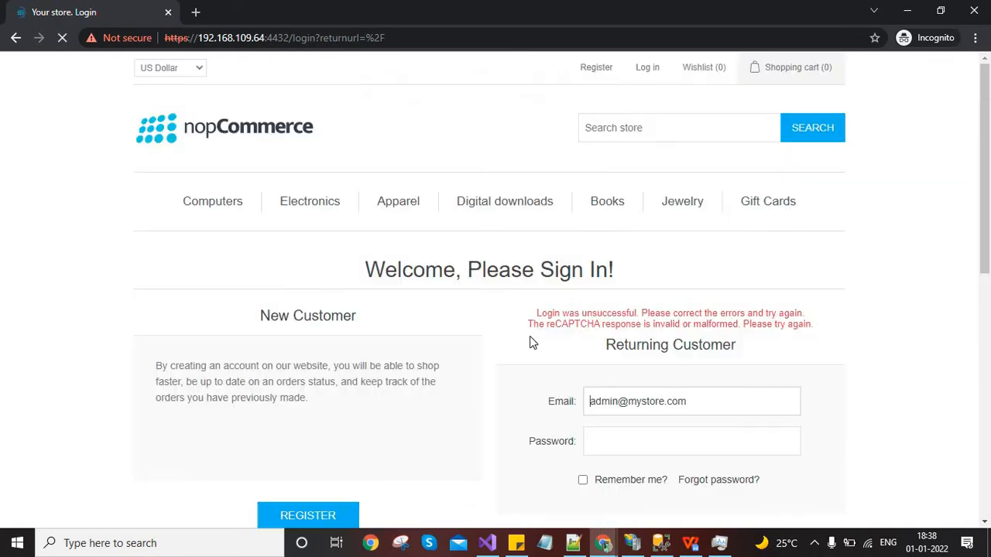
Re-enter the password, tick "I'm not a robot" and log in to the store
{"action": "scroll", "coordinate": [542, 372], "scroll_direction": "down", "scroll_amount": 3}
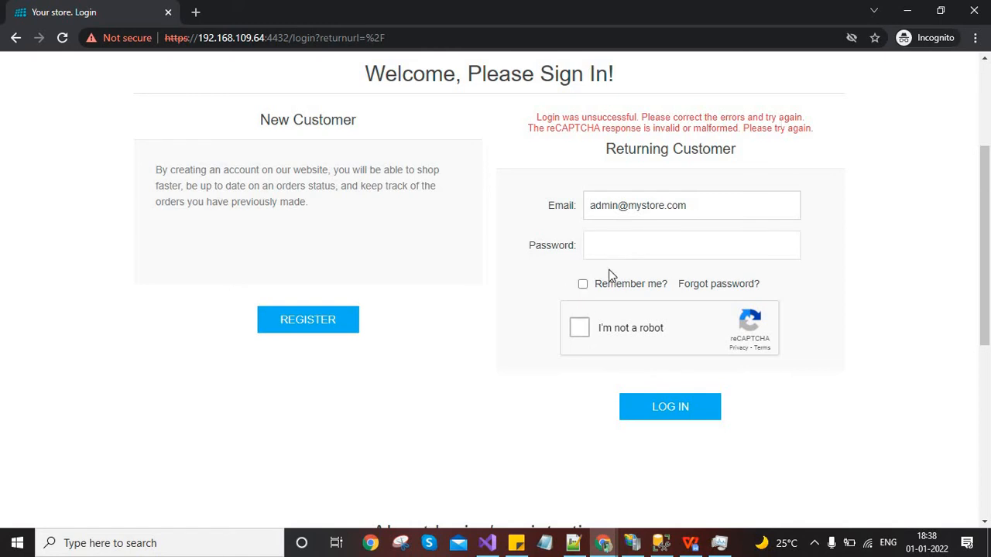
{"action": "left_click", "coordinate": [649, 254]}
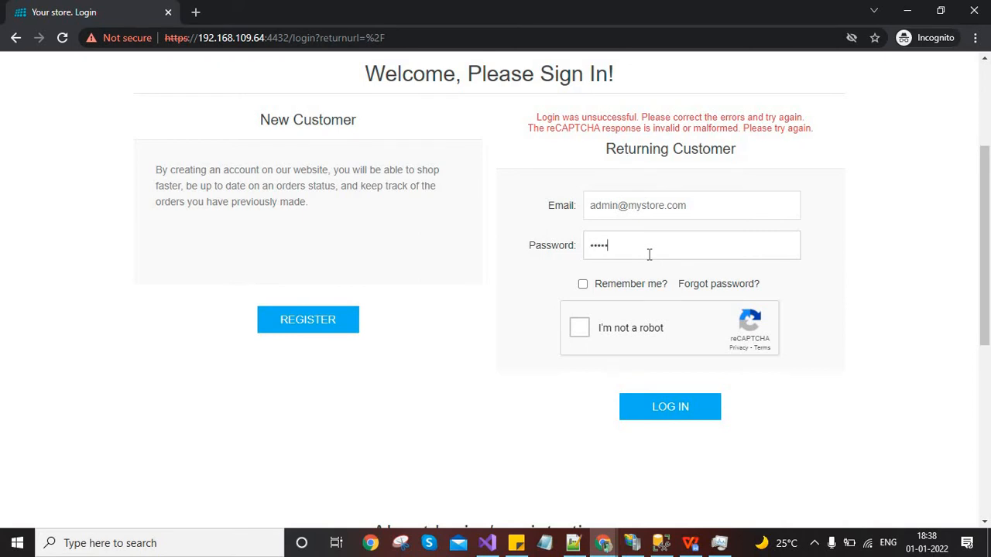
{"action": "left_click", "coordinate": [583, 328]}
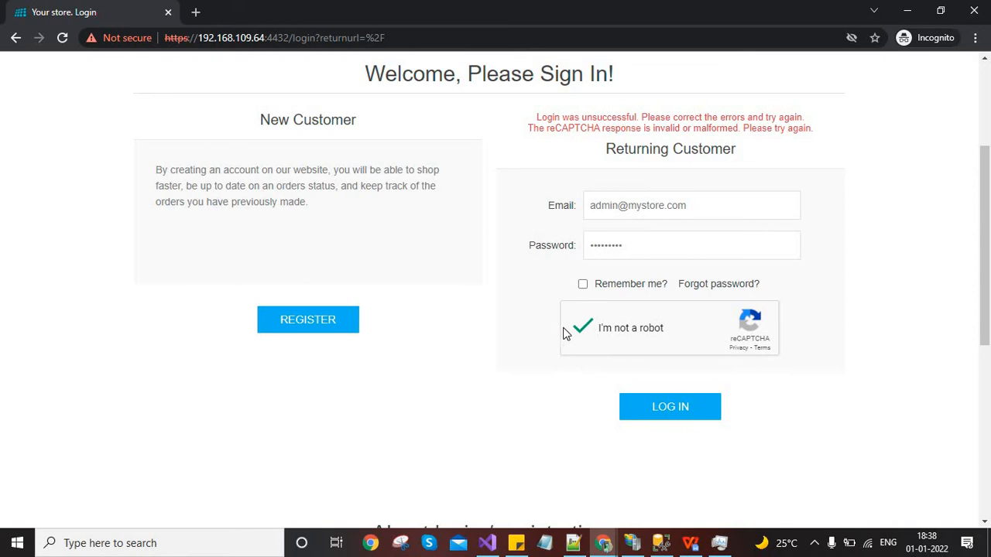
{"action": "left_click", "coordinate": [679, 409]}
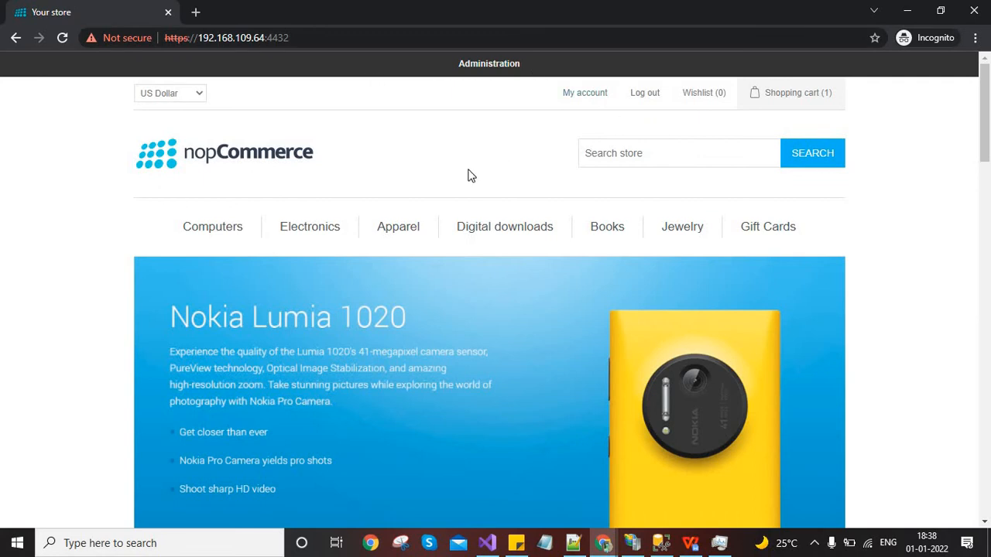
{"action": "key", "text": "alt+Tab"}
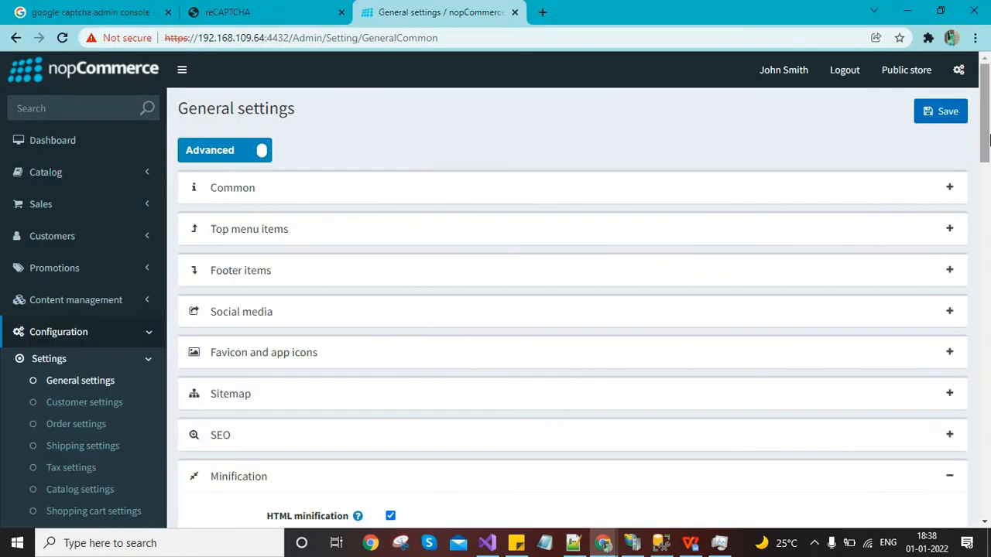
{"action": "scroll", "coordinate": [988, 178], "scroll_direction": "down", "scroll_amount": 3}
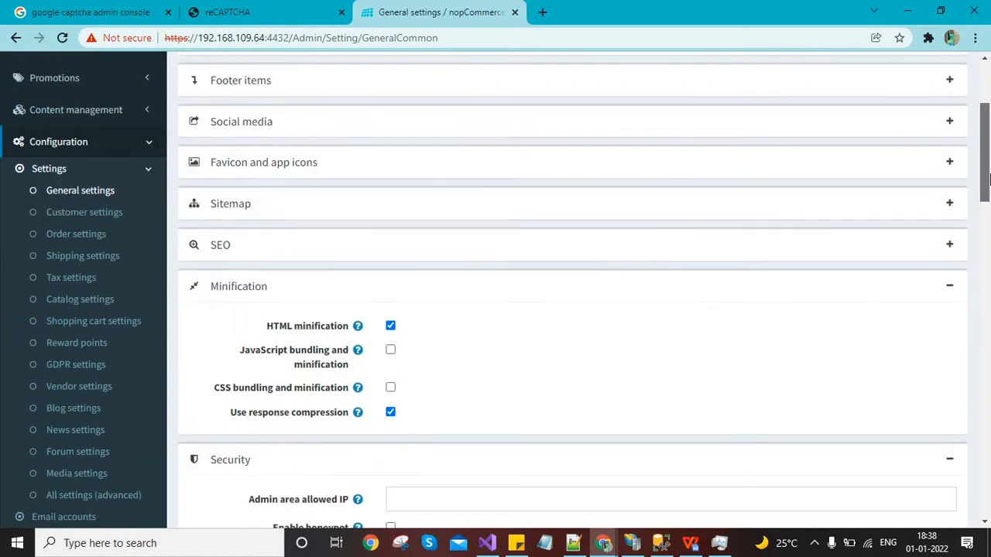
{"action": "scroll", "coordinate": [988, 250], "scroll_direction": "down", "scroll_amount": 8}
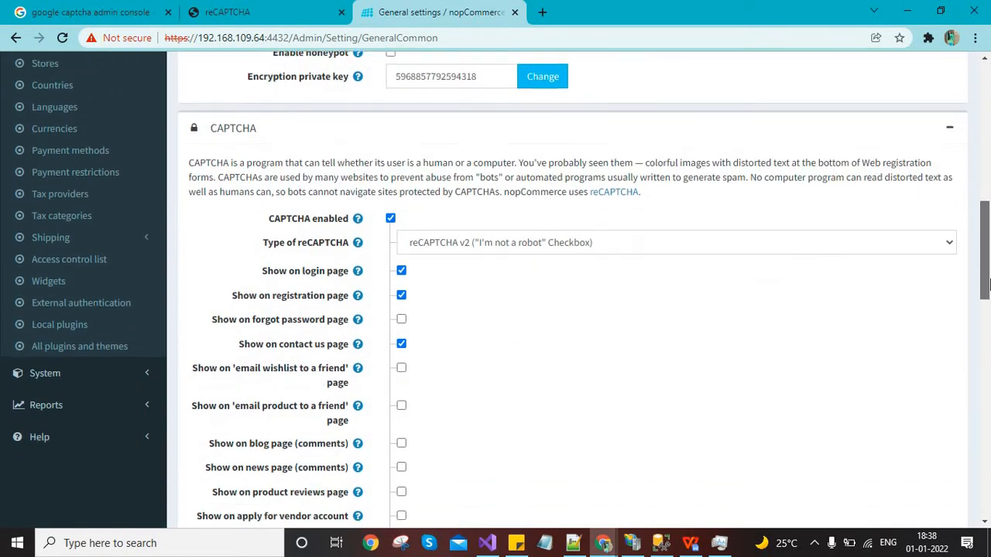
{"action": "left_click_drag", "start_coordinate": [986, 290], "coordinate": [989, 342]}
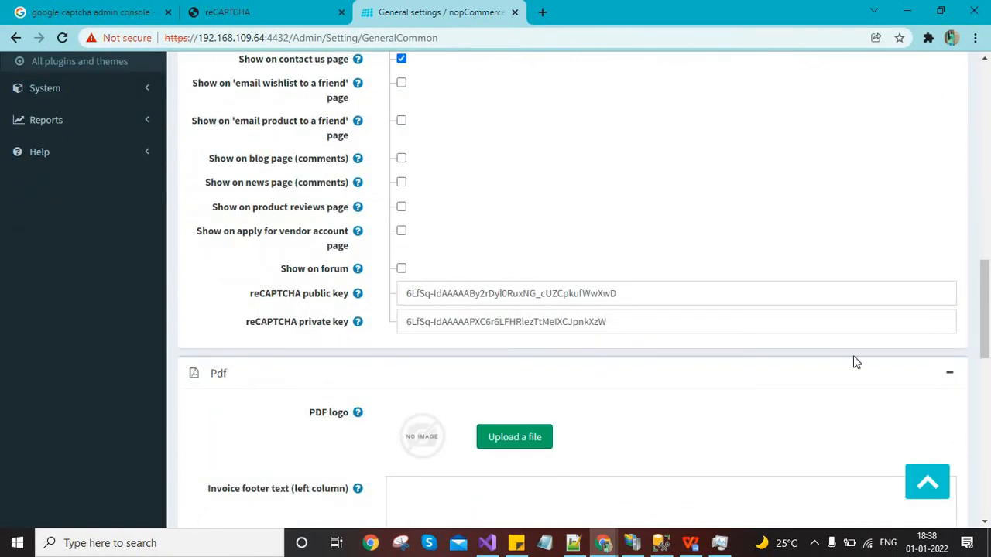
{"action": "scroll", "coordinate": [308, 267], "scroll_direction": "up", "scroll_amount": 3}
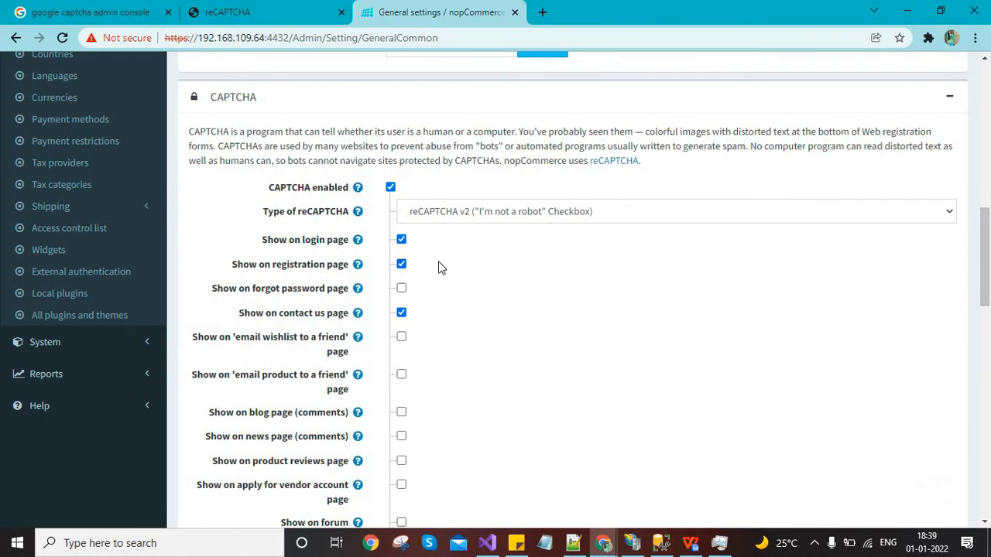
{"action": "left_click_drag", "start_coordinate": [989, 232], "coordinate": [989, 282]}
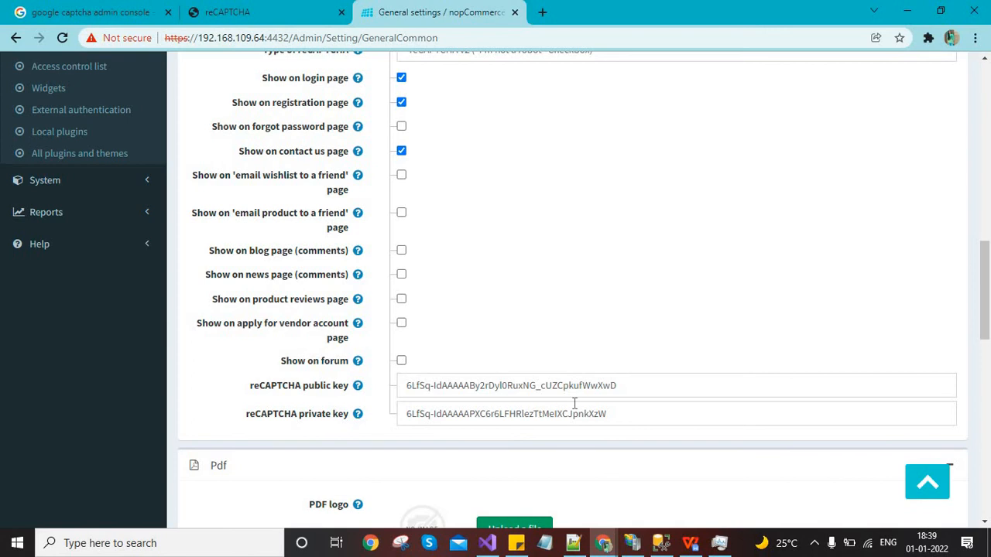
{"action": "key", "text": "alt+Tab"}
{"action": "key", "text": "alt+Tab"}
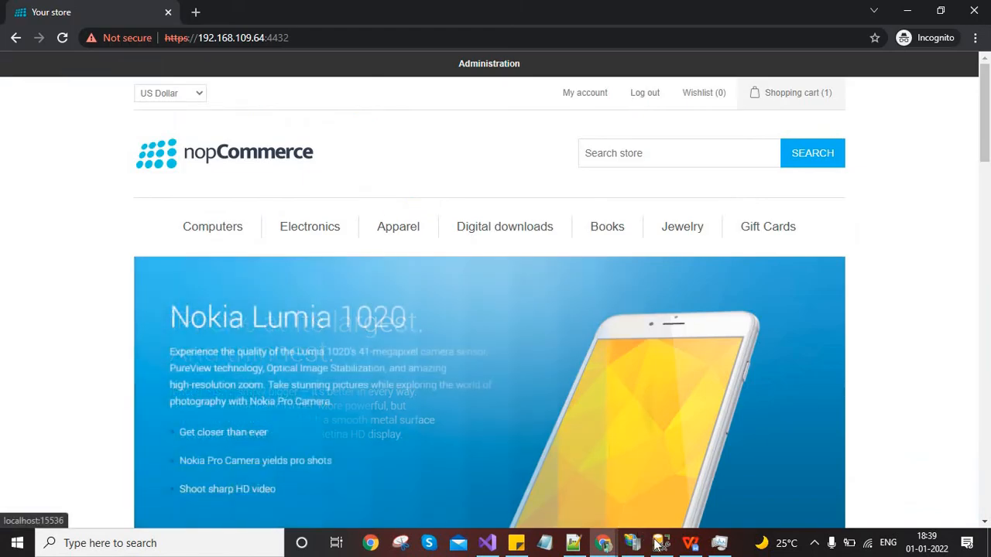
{"action": "left_click", "coordinate": [659, 543]}
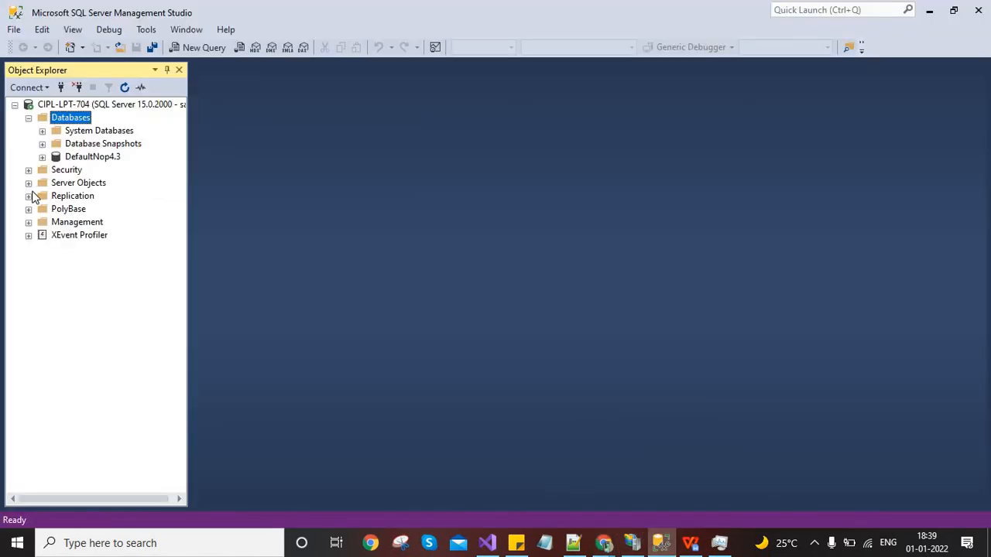
Run SELECT * FROM Setting in a new query on DefaultNop4.3
{"action": "key", "text": "Down"}
{"action": "key", "text": "Down"}
{"action": "key", "text": "Down"}
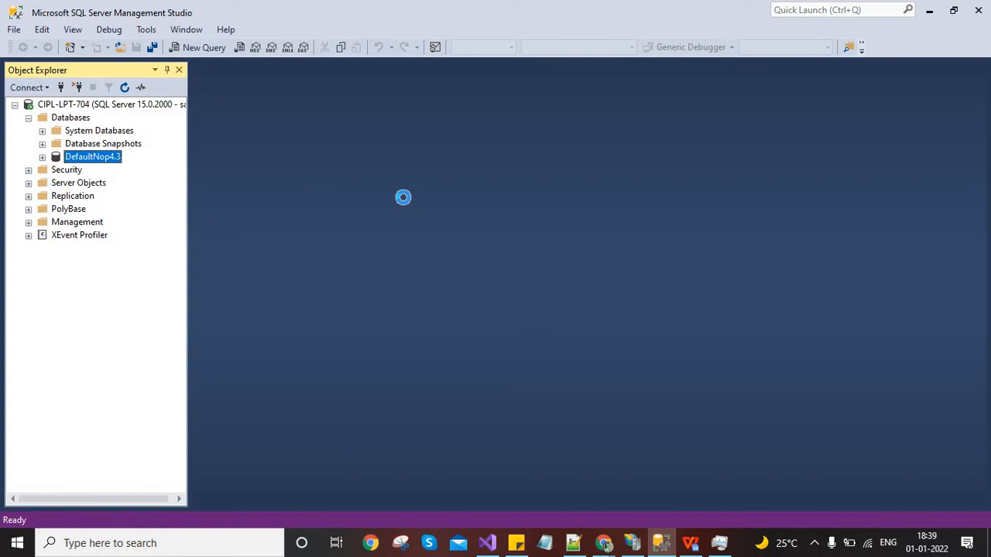
{"action": "key", "text": "ctrl+n"}
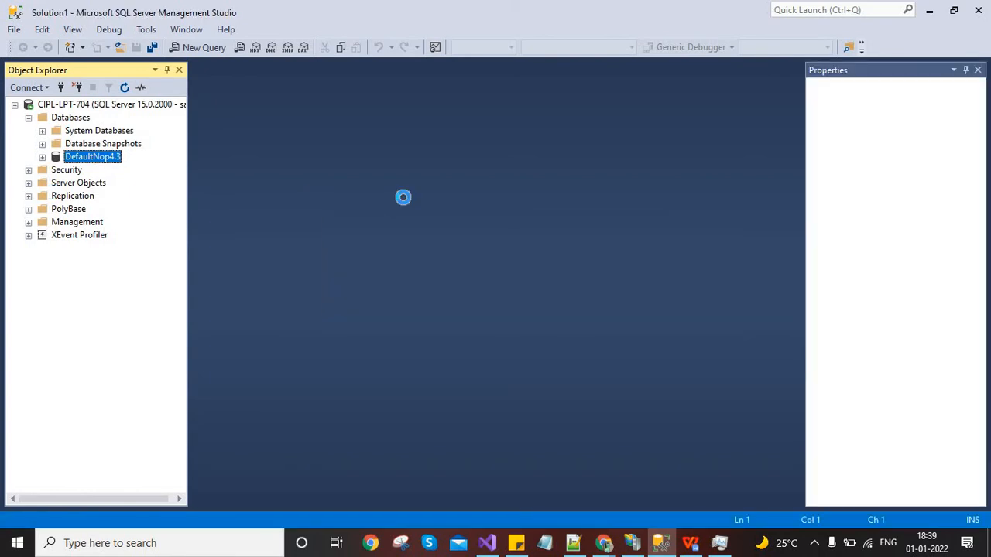
{"action": "type", "text": "sele"}
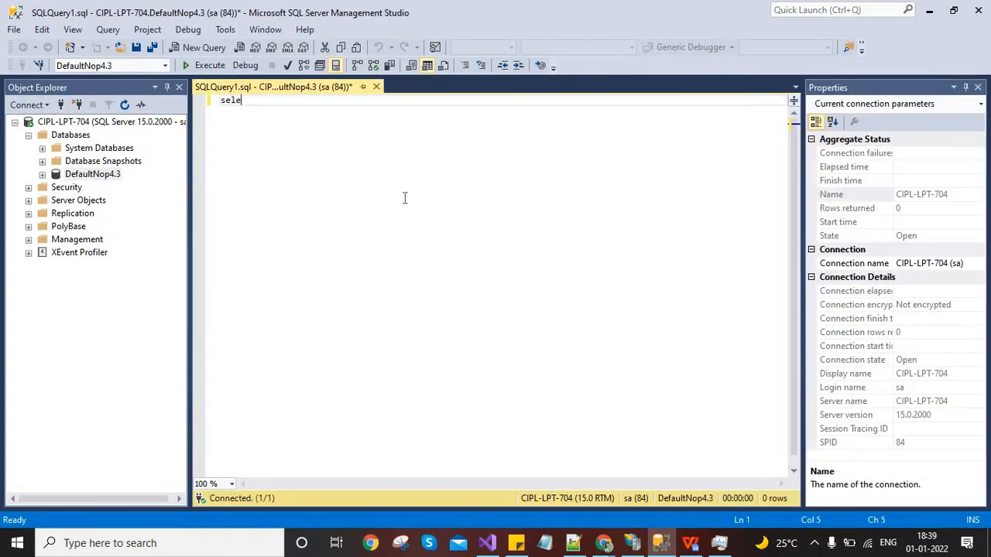
{"action": "type", "text": "ct * from settin"}
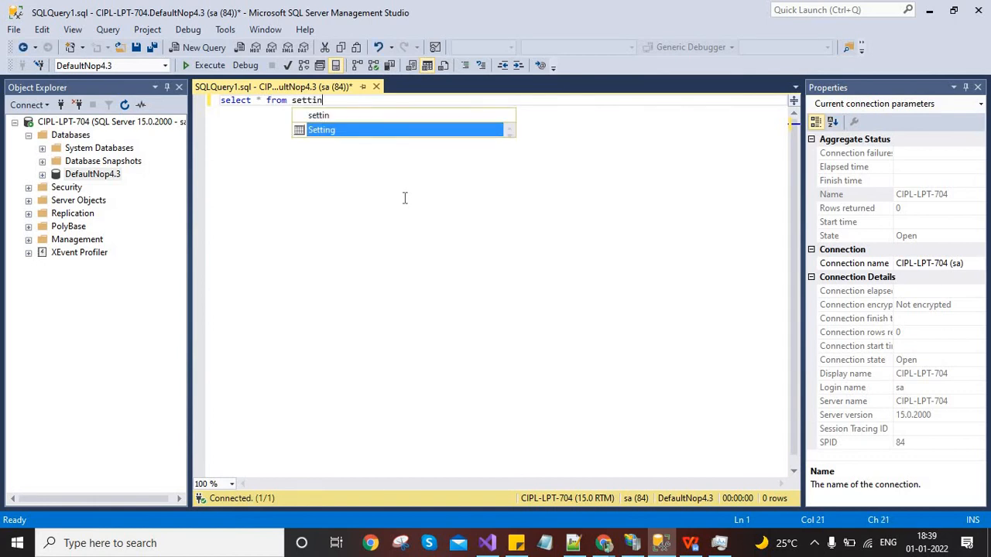
{"action": "key", "text": "Tab"}
{"action": "key", "text": "F5"}
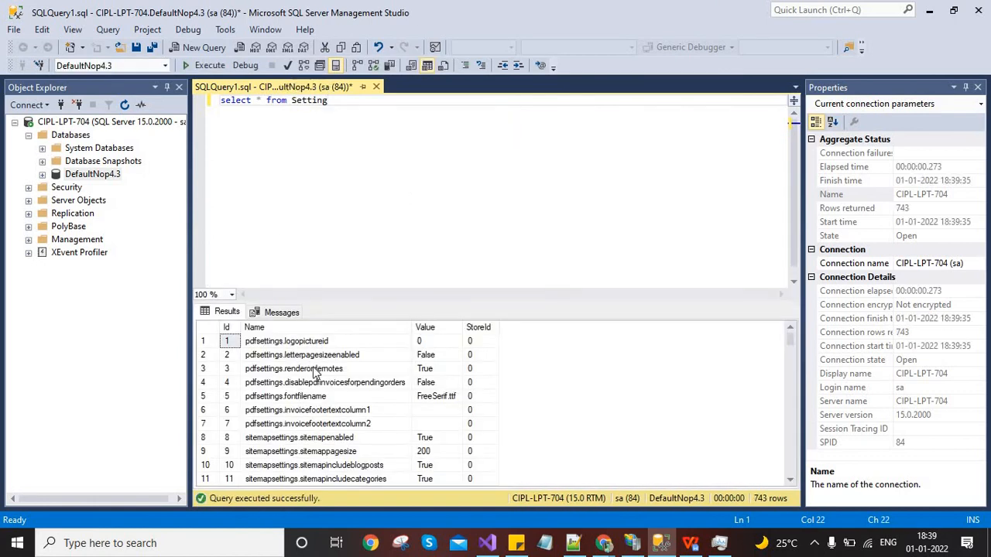
{"action": "left_click", "coordinate": [313, 368]}
{"action": "key", "text": "Down"}
{"action": "key", "text": "Down"}
{"action": "key", "text": "Down"}
{"action": "key", "text": "Down"}
Filter the query with WHERE name LIKE '%captcha%' and confirm captchasettings.enabled is True
{"action": "left_click", "coordinate": [392, 124]}
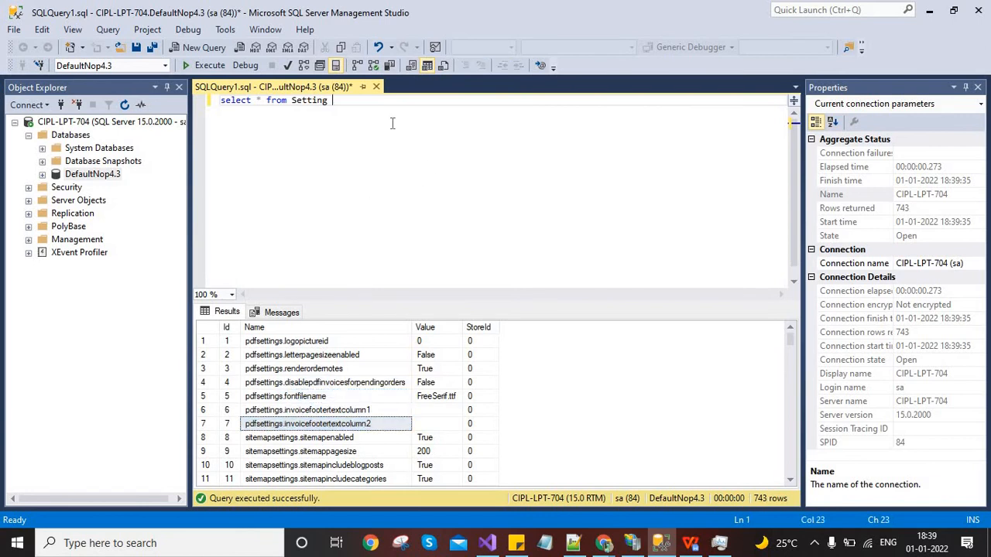
{"action": "type", "text": "where name like ''%%"}
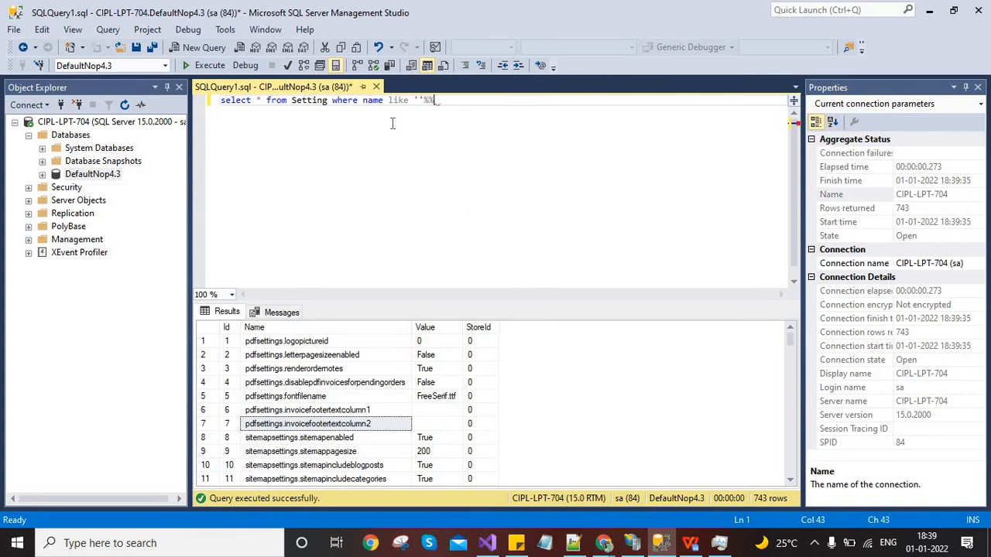
{"action": "key", "text": "BackSpace"}
{"action": "key", "text": "BackSpace"}
{"action": "type", "text": "ptc"}
{"action": "key", "text": "F5"}
{"action": "type", "text": "ha"}
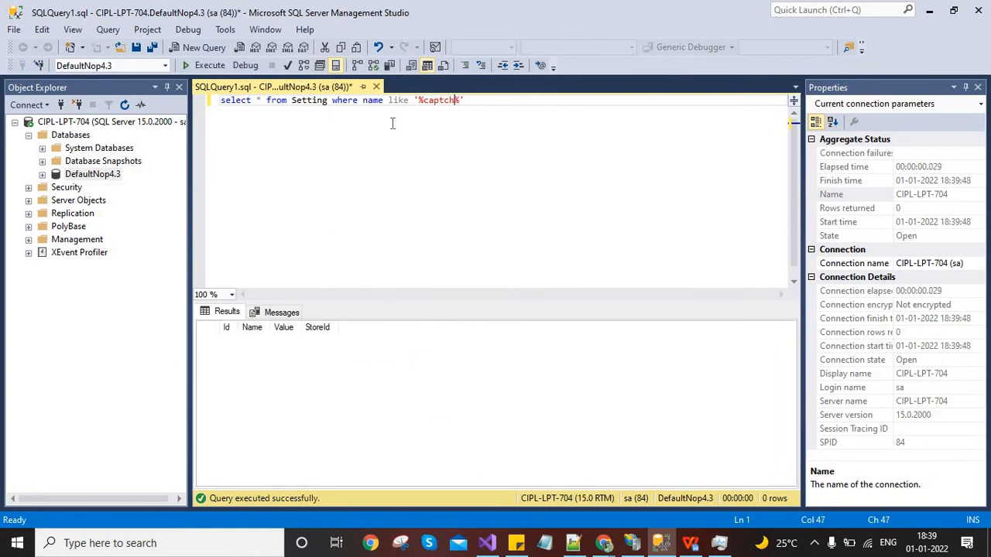
{"action": "key", "text": "F5"}
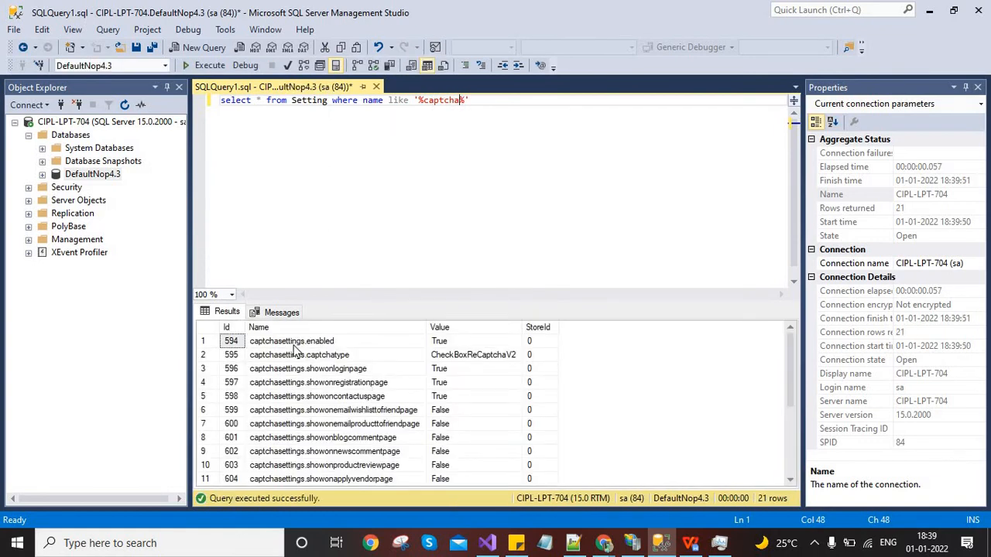
{"action": "left_click", "coordinate": [329, 345]}
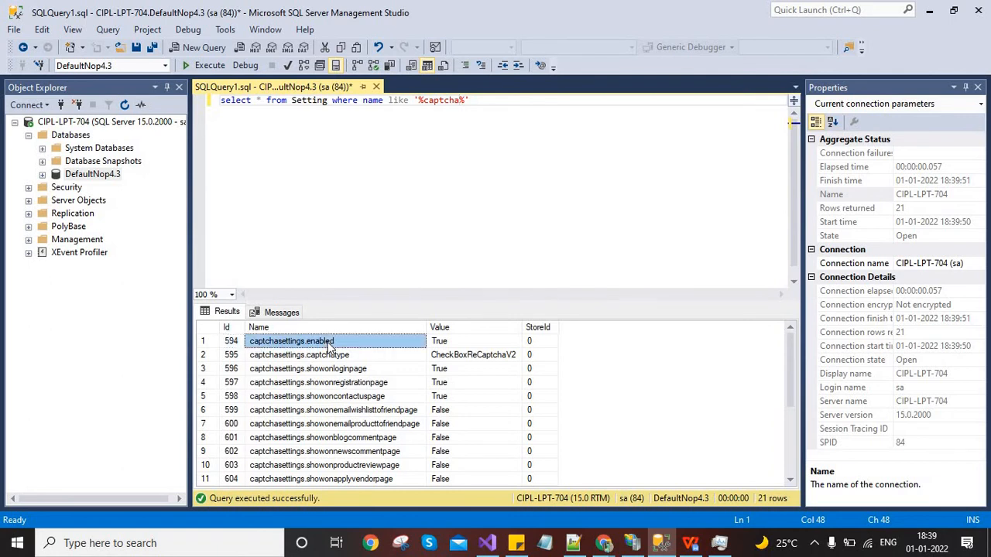
{"action": "left_click", "coordinate": [433, 345]}
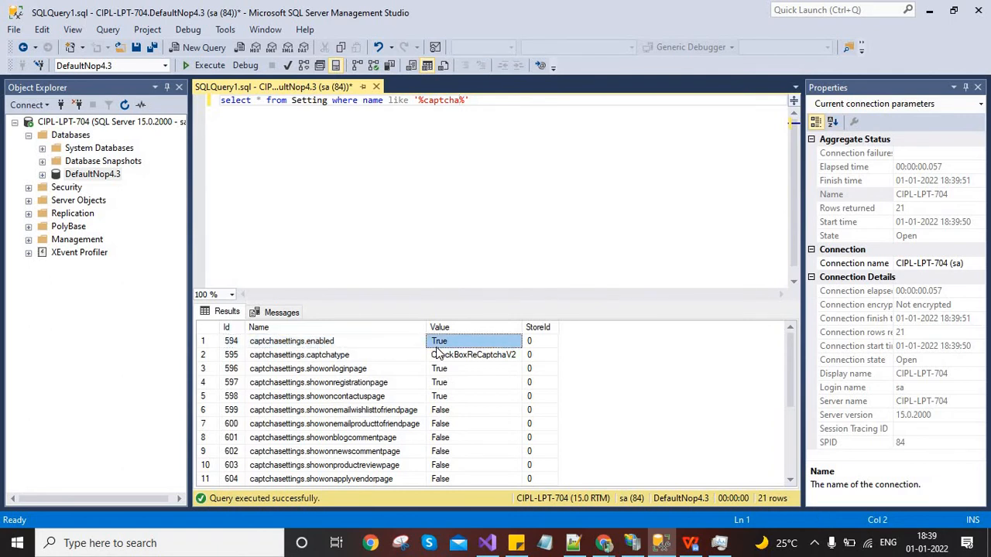
{"action": "left_click", "coordinate": [602, 179]}
{"action": "key", "text": "Return"}
{"action": "key", "text": "Return"}
{"action": "key", "text": "Return"}
Run 'update setting set Value=0 where id=594' to disable captchasettings.enabled
{"action": "type", "text": "updat"}
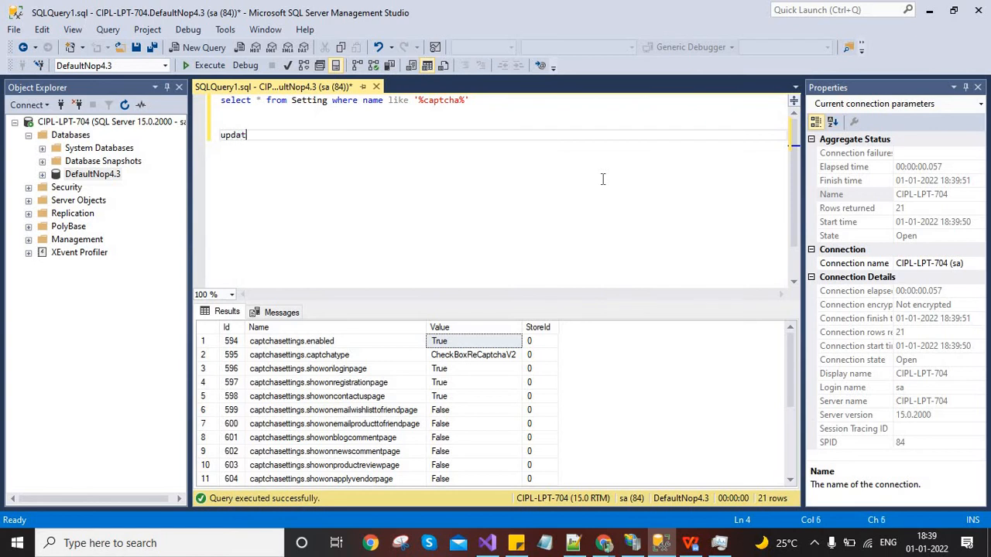
{"action": "type", "text": "e setti"}
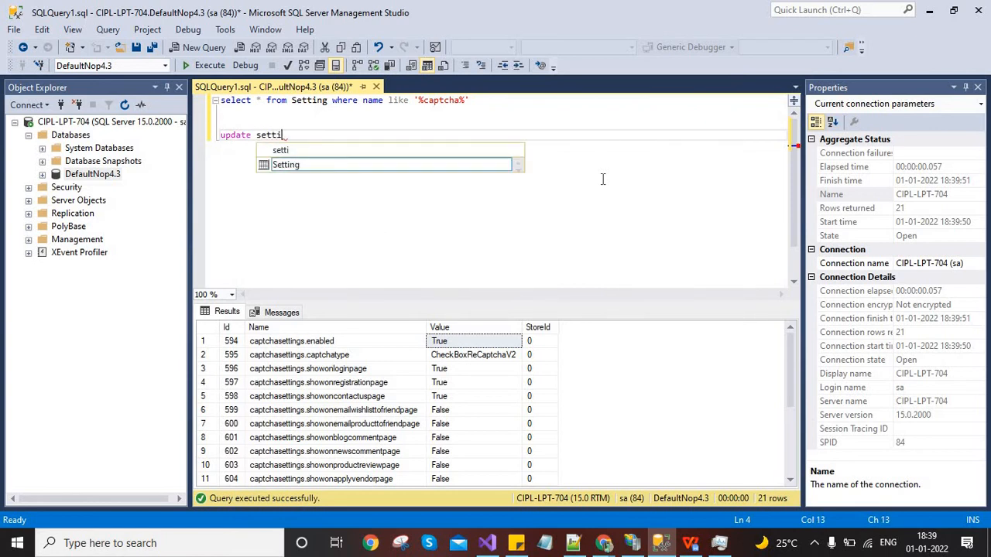
{"action": "type", "text": "ng set Value"}
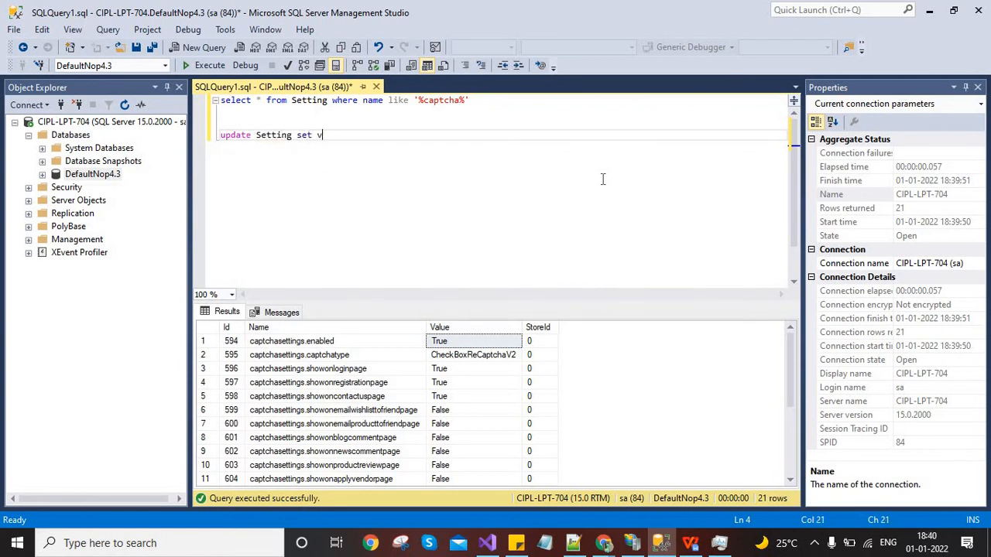
{"action": "type", "text": "=false"}
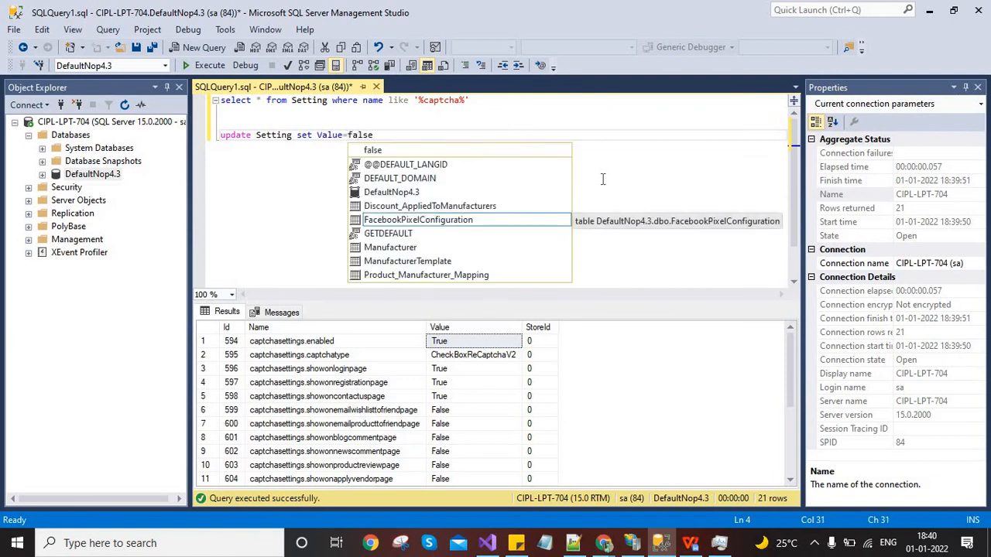
{"action": "key", "text": "BackSpace"}
{"action": "key", "text": "BackSpace"}
{"action": "key", "text": "BackSpace"}
{"action": "key", "text": "BackSpace"}
{"action": "key", "text": "BackSpace"}
{"action": "type", "text": "0 "}
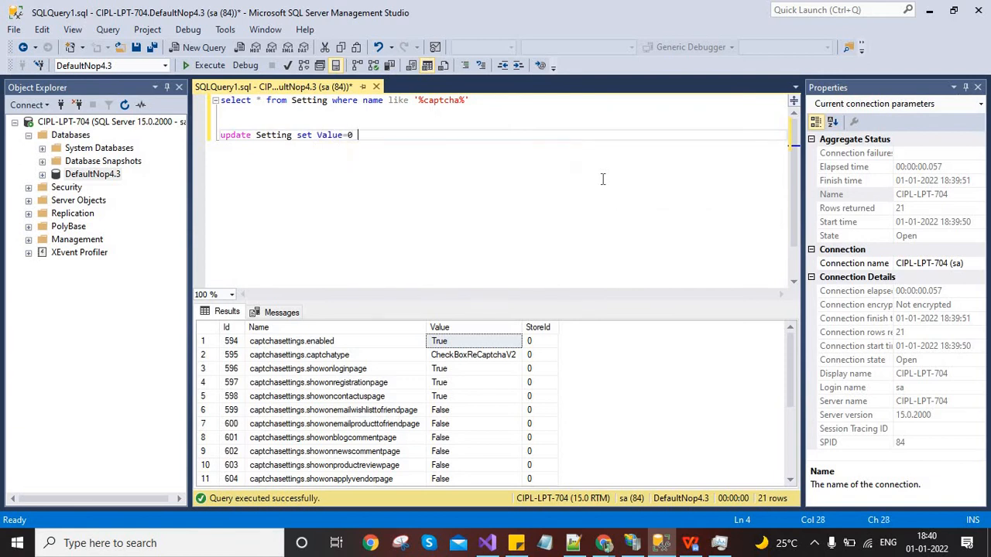
{"action": "type", "text": "where"}
{"action": "left_click", "coordinate": [270, 345]}
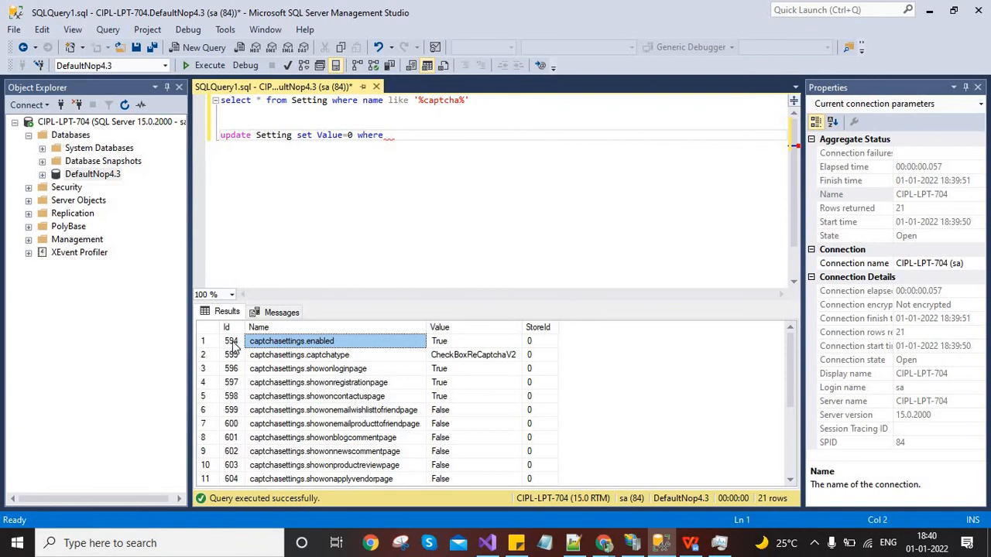
{"action": "left_click", "coordinate": [232, 343]}
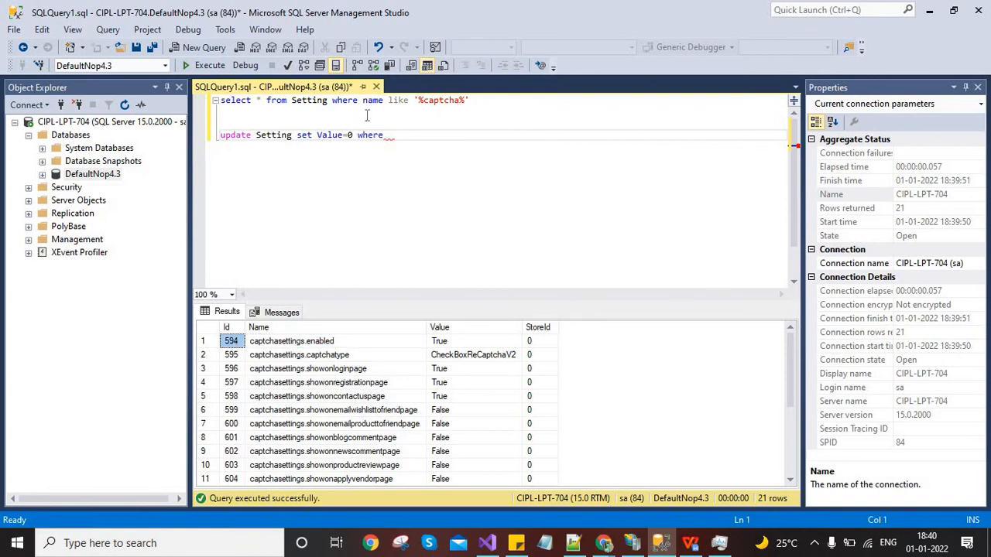
{"action": "left_click", "coordinate": [416, 137]}
{"action": "type", "text": "id=594"}
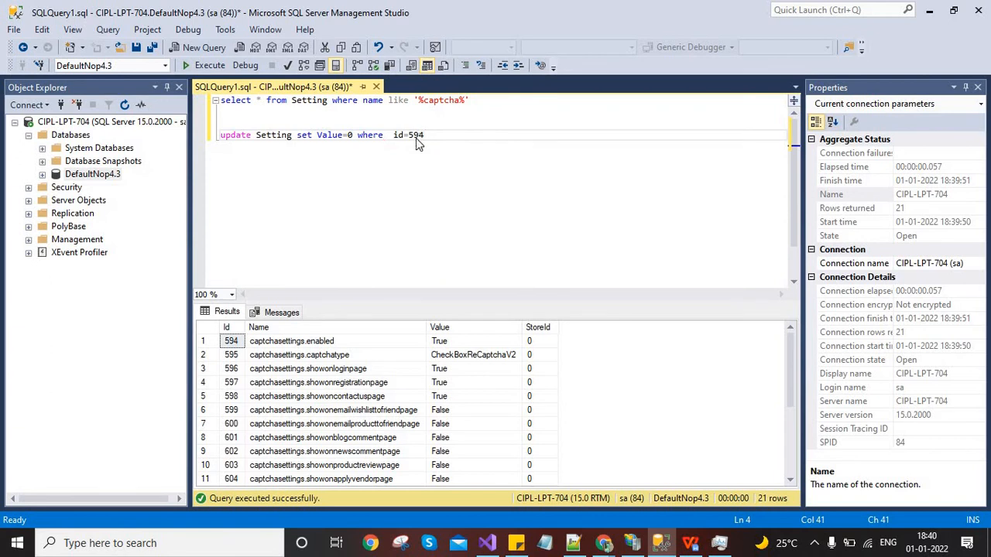
{"action": "key", "text": "shift+Home"}
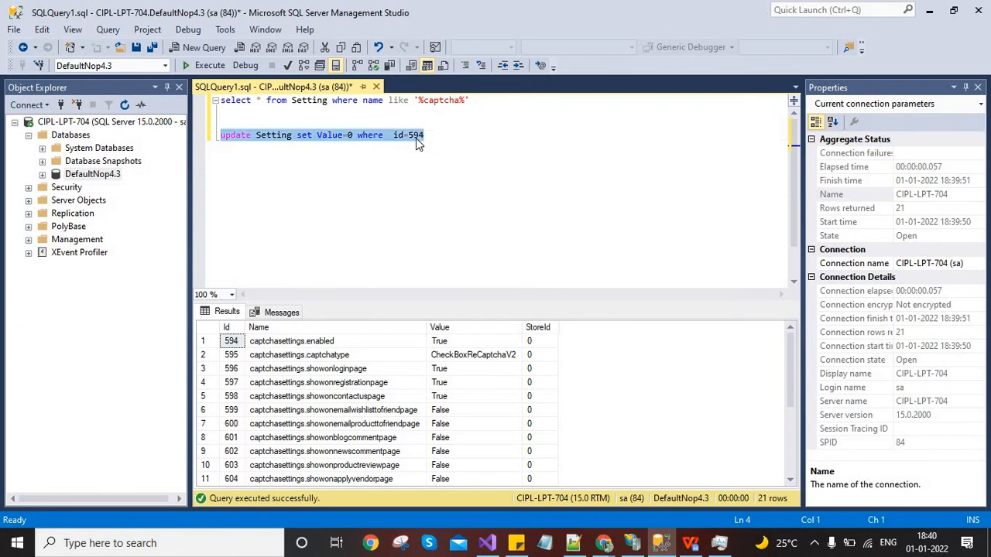
{"action": "key", "text": "F5"}
{"action": "key", "text": "alt+Tab"}
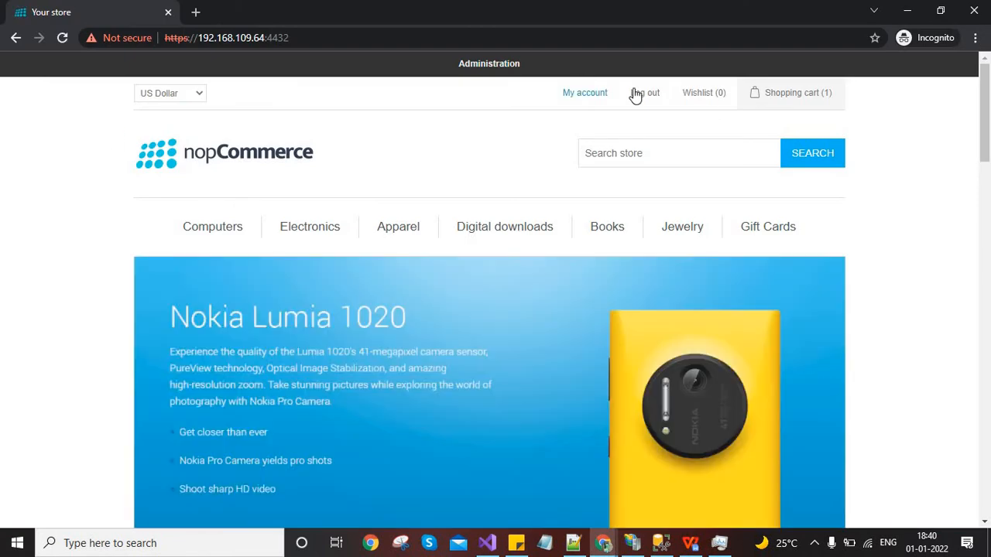
Log out and reload the sign-in page to see whether reCAPTCHA still appears
{"action": "left_click", "coordinate": [647, 94]}
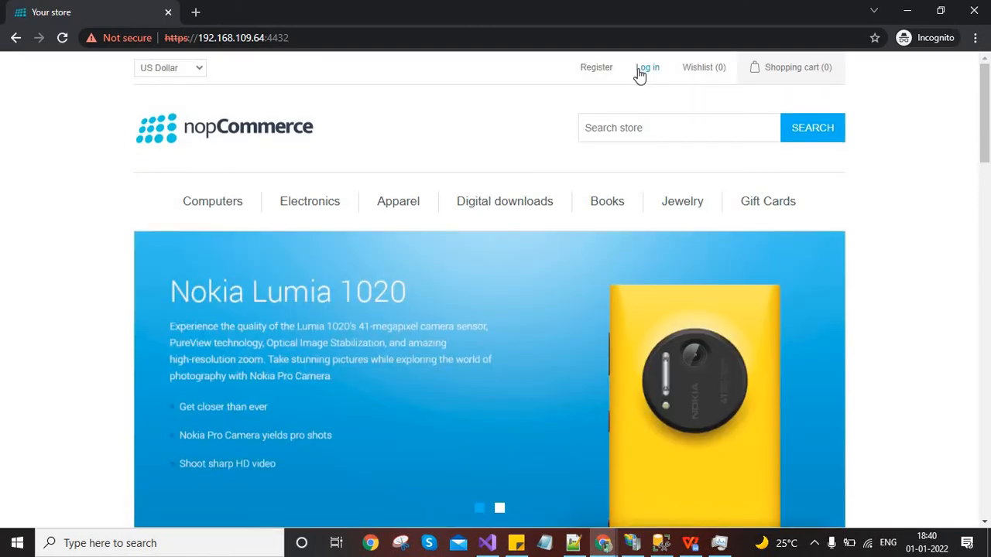
{"action": "left_click", "coordinate": [642, 70]}
{"action": "left_click_drag", "start_coordinate": [989, 140], "coordinate": [989, 247]}
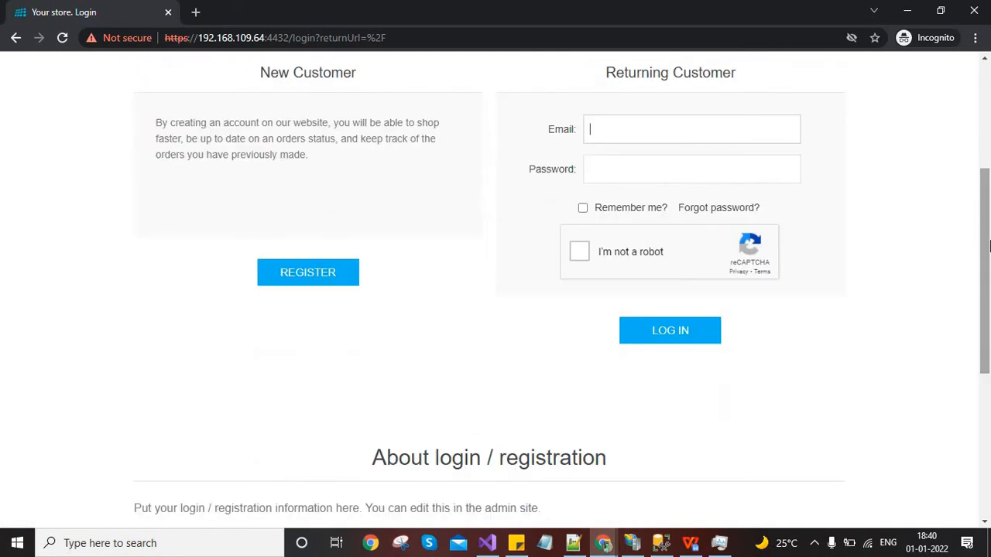
{"action": "key", "text": "F5"}
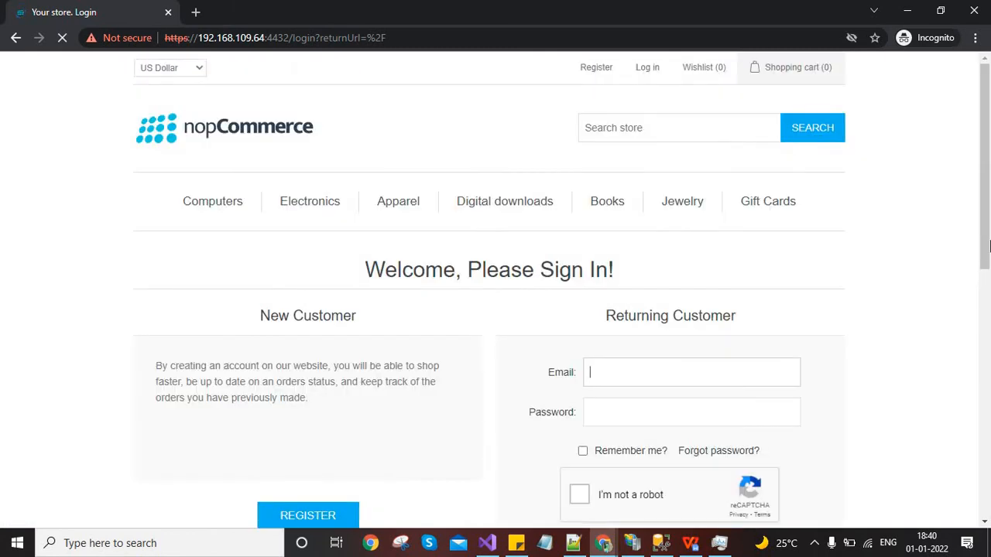
Browse the site from IIS Manager and bring the store home page to the front
{"action": "key", "text": "alt+Tab"}
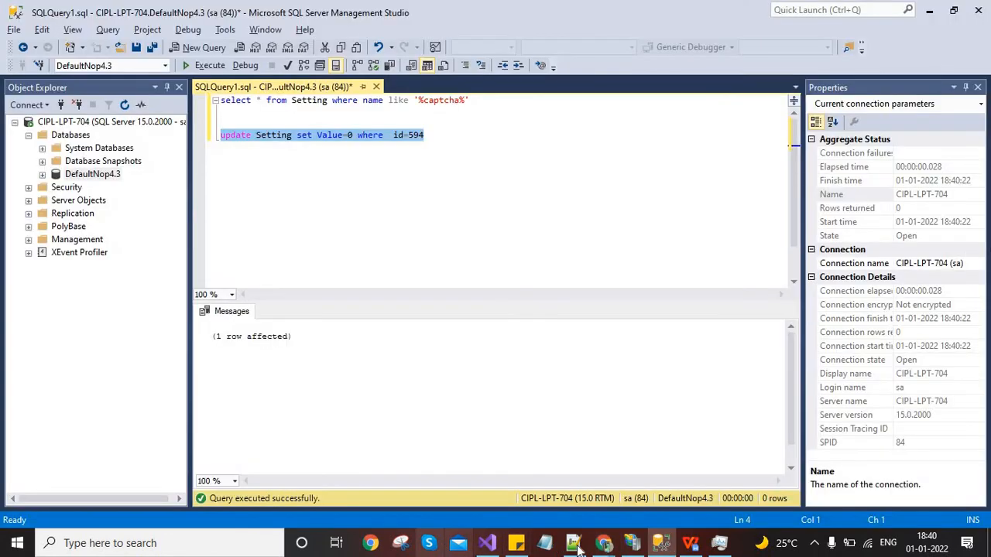
{"action": "left_click", "coordinate": [631, 542]}
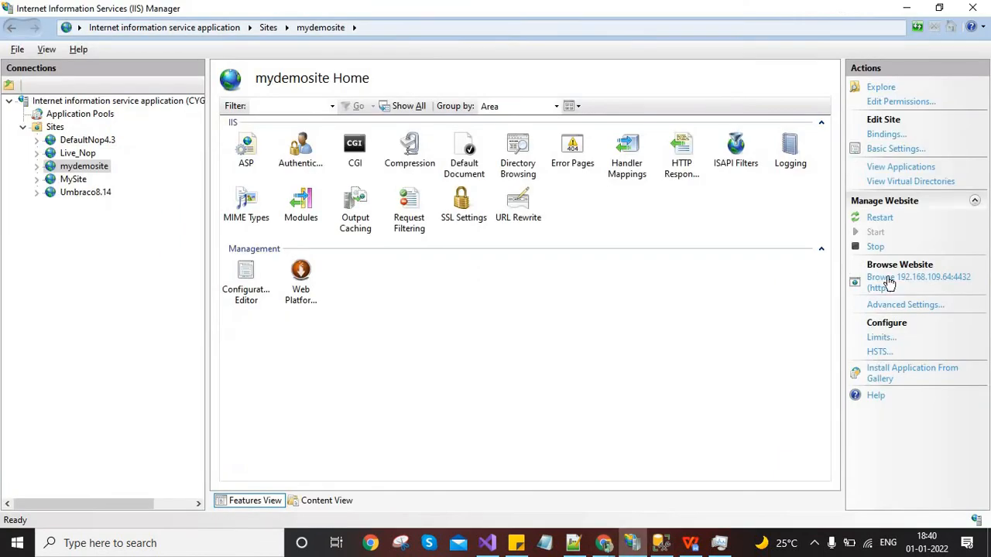
{"action": "left_click", "coordinate": [888, 281]}
{"action": "key", "text": "alt+Tab"}
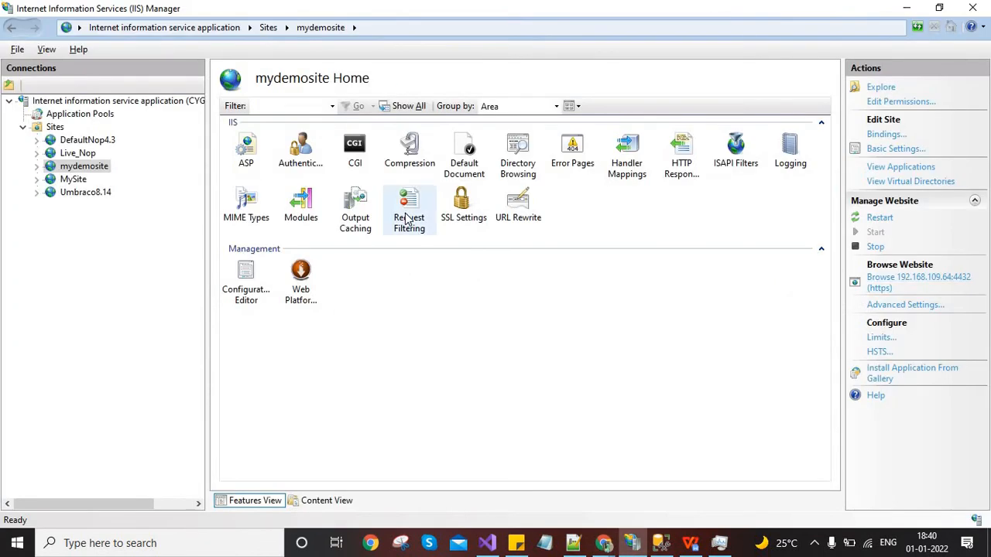
{"action": "key", "text": "alt+Tab"}
{"action": "key", "text": "Tab"}
{"action": "left_click", "coordinate": [405, 213]}
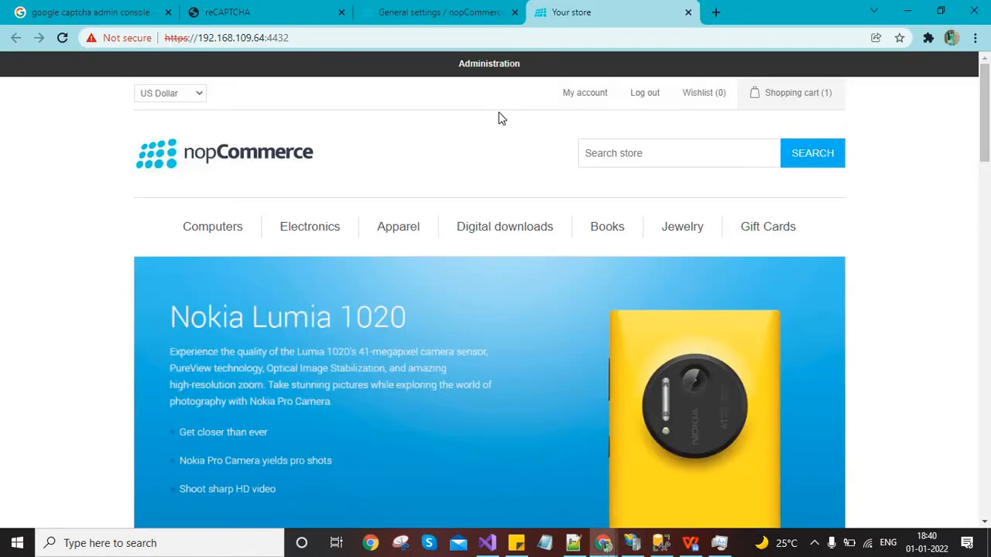
Bring the private sign-in window forward and scroll down to the reCAPTCHA checkbox
{"action": "key", "text": "alt+Tab"}
{"action": "key", "text": "Tab"}
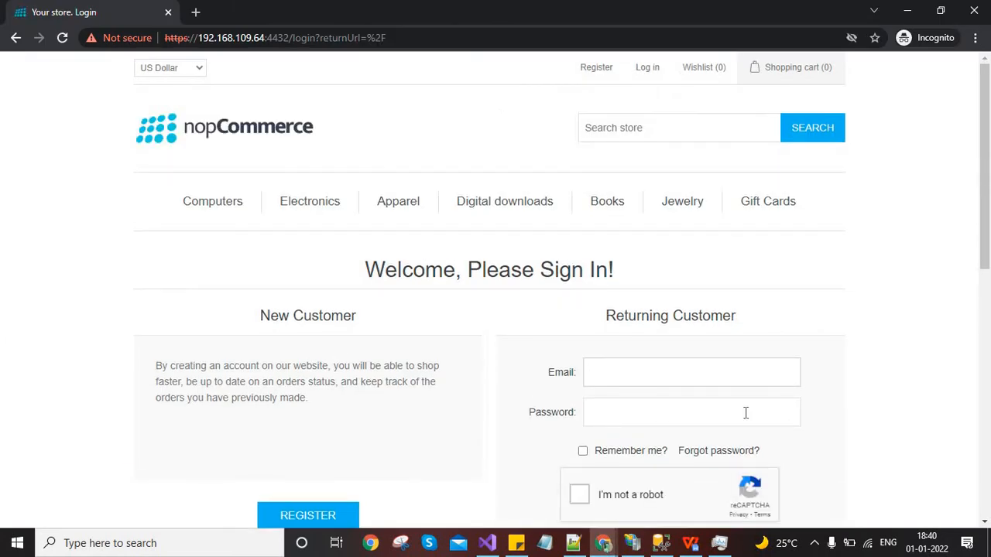
{"action": "scroll", "coordinate": [514, 426], "scroll_direction": "down", "scroll_amount": 1}
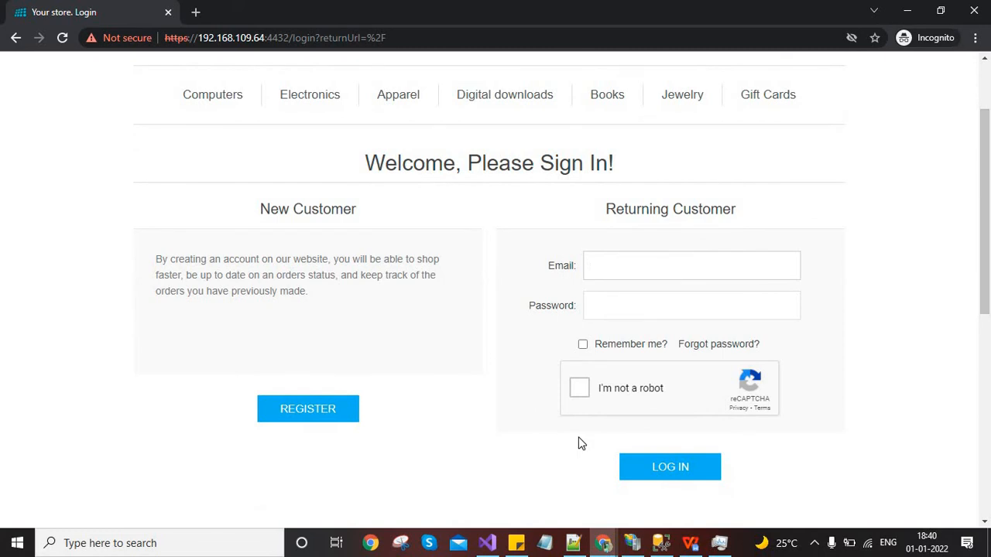
{"action": "key", "text": "alt+Tab"}
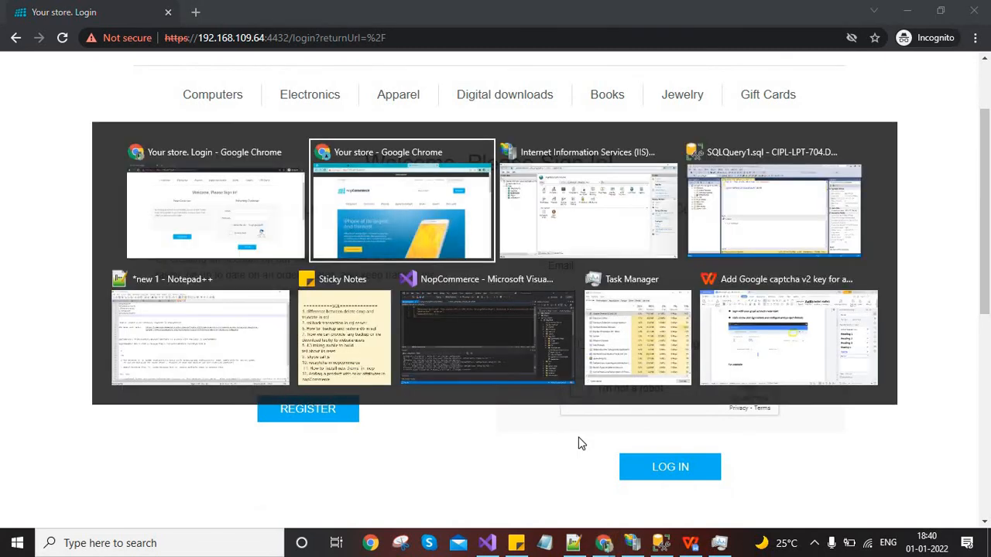
{"action": "key", "text": "Escape"}
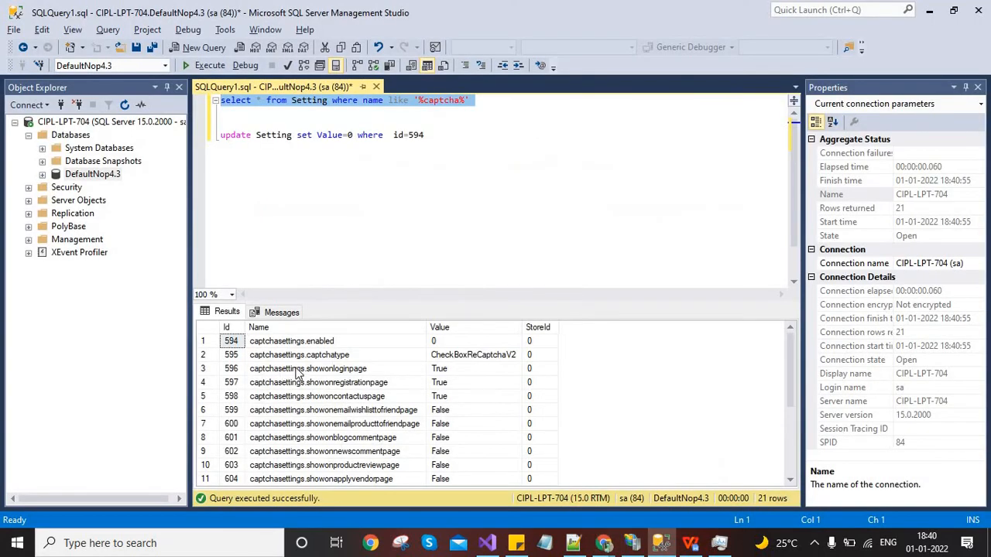
Run an update setting Value='false' where id=596 for captchasettings.showonloginpage
{"action": "left_click", "coordinate": [255, 373]}
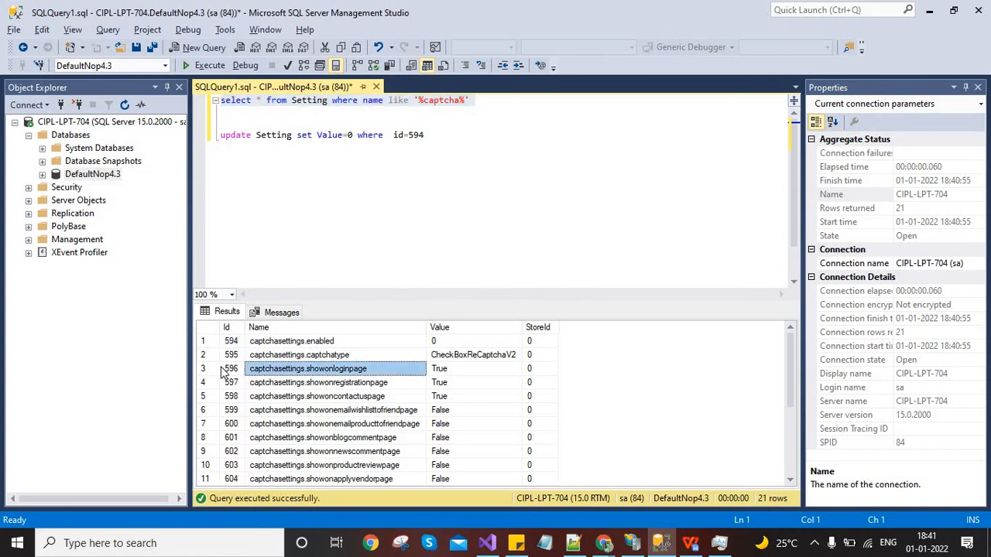
{"action": "left_click", "coordinate": [230, 369]}
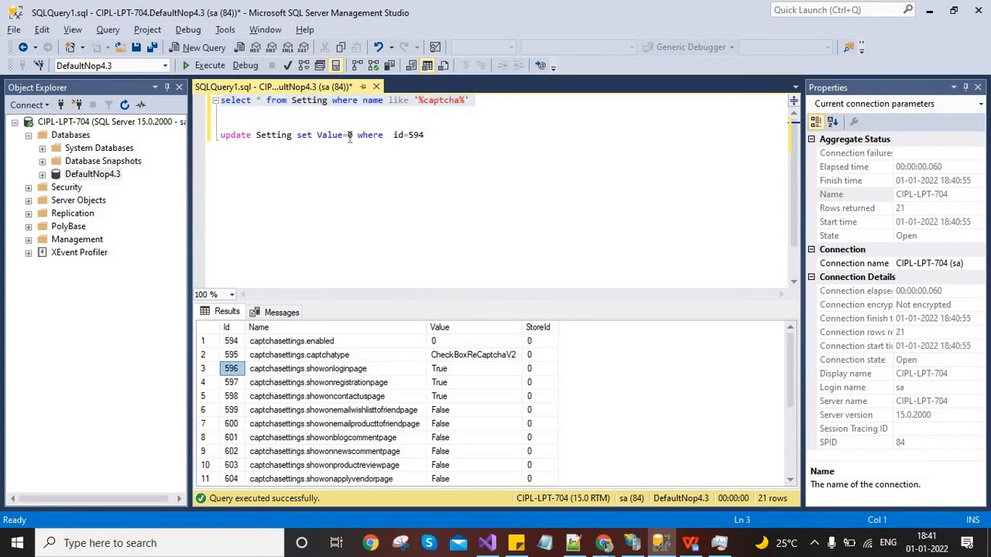
{"action": "double_click", "coordinate": [416, 136]}
{"action": "type", "text": "596"}
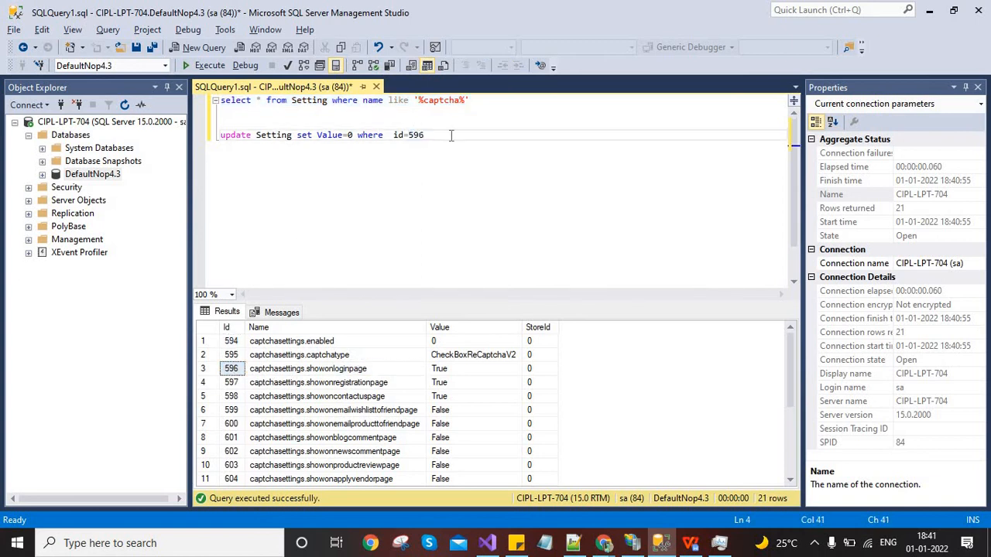
{"action": "double_click", "coordinate": [351, 134]}
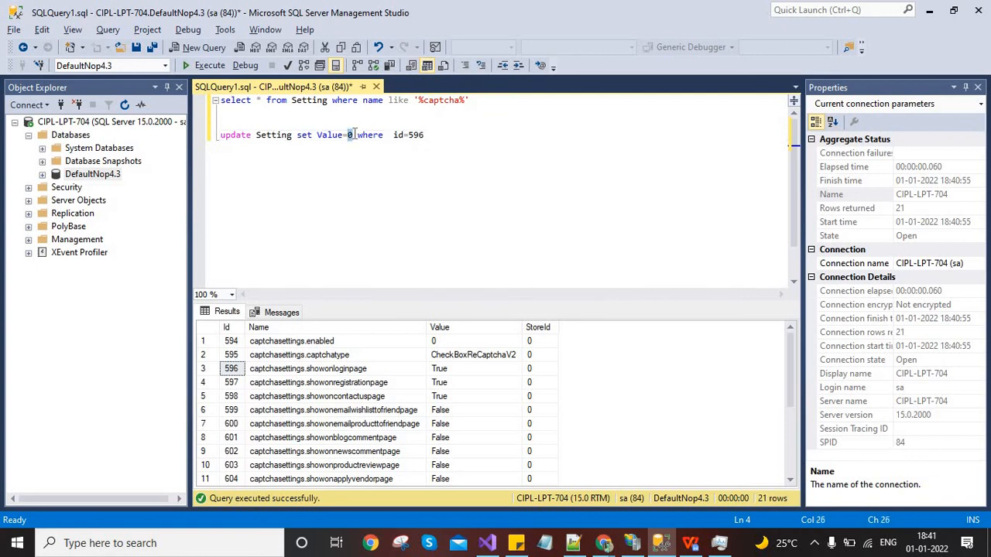
{"action": "type", "text": "'fal"}
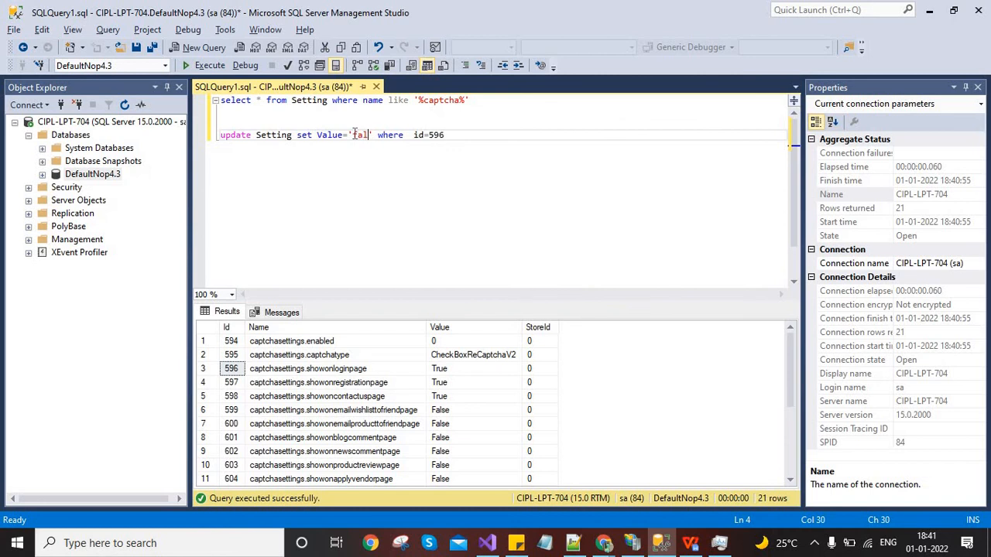
{"action": "type", "text": "se"}
{"action": "key", "text": "End"}
{"action": "key", "text": "shift+Home"}
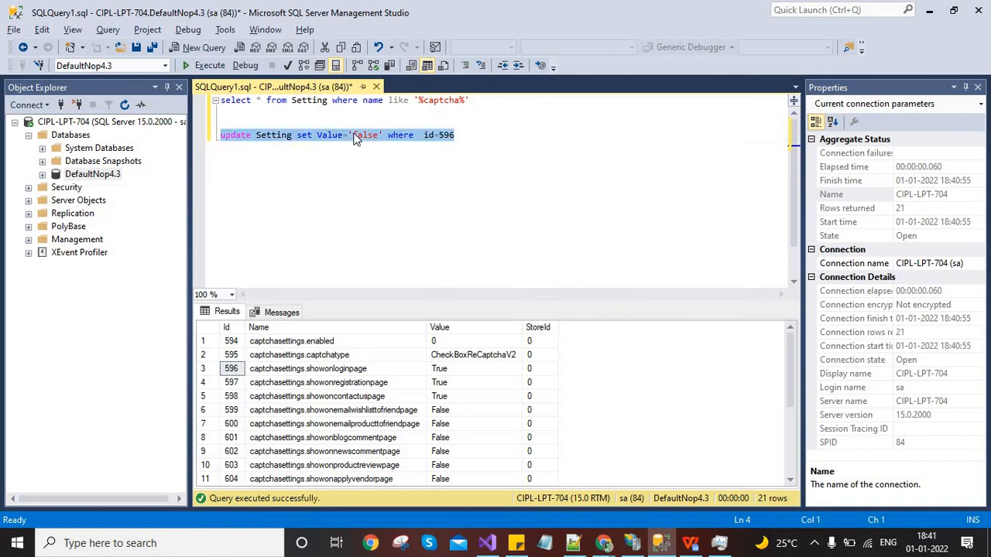
{"action": "key", "text": "F5"}
Rerun the captcha settings query and confirm showonloginpage now reads false
{"action": "key", "text": "Up"}
{"action": "key", "text": "Up"}
{"action": "key", "text": "shift+Up"}
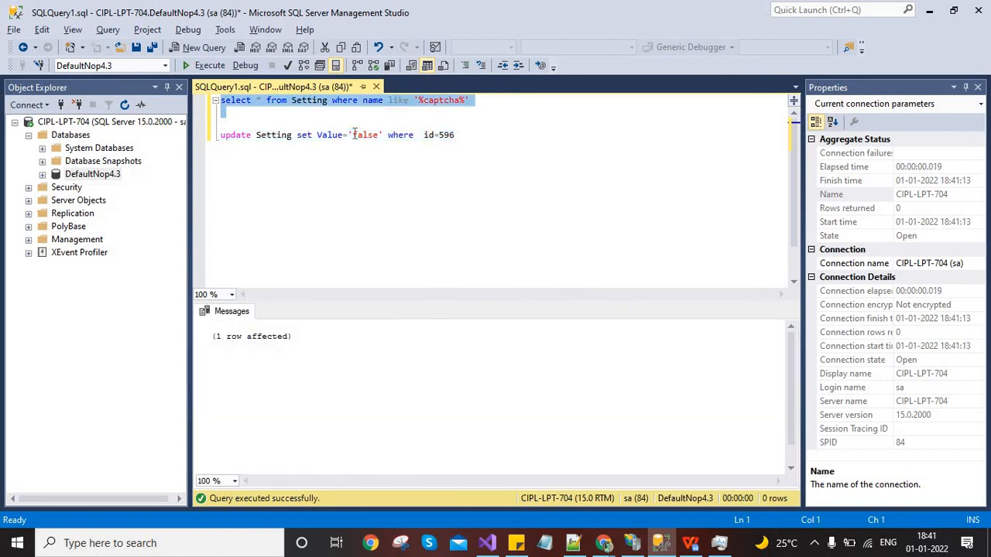
{"action": "key", "text": "F5"}
{"action": "left_click", "coordinate": [459, 369]}
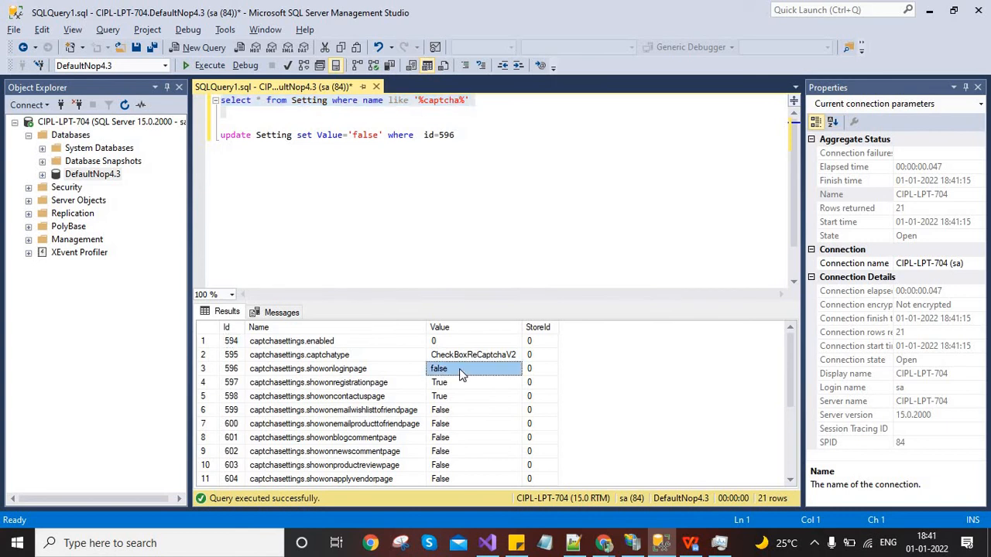
{"action": "key", "text": "alt+Tab"}
{"action": "key", "text": "alt+Tab"}
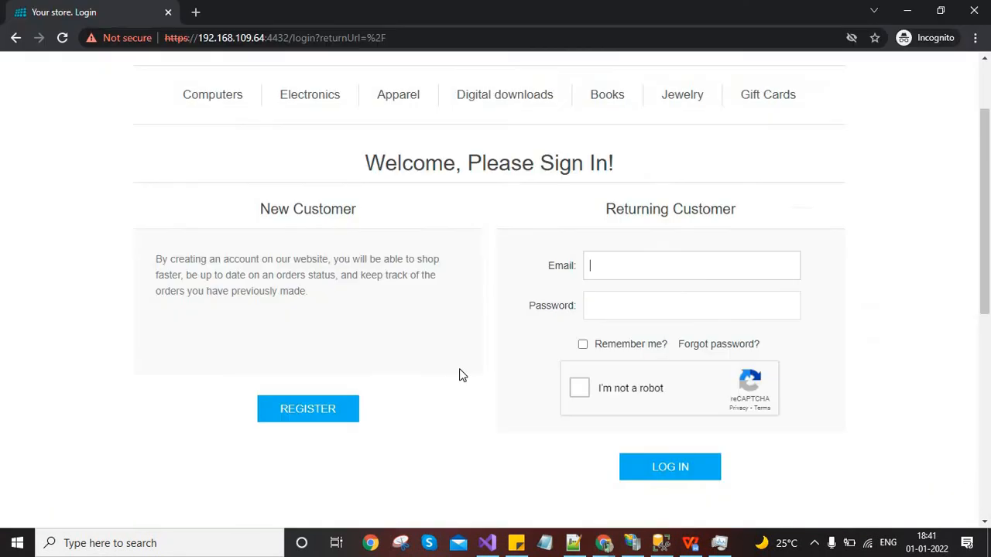
Reload the nopCommerce sign-in page to check whether the 'I'm not a robot' reCAPTCHA still appears
{"action": "key", "text": "F5"}
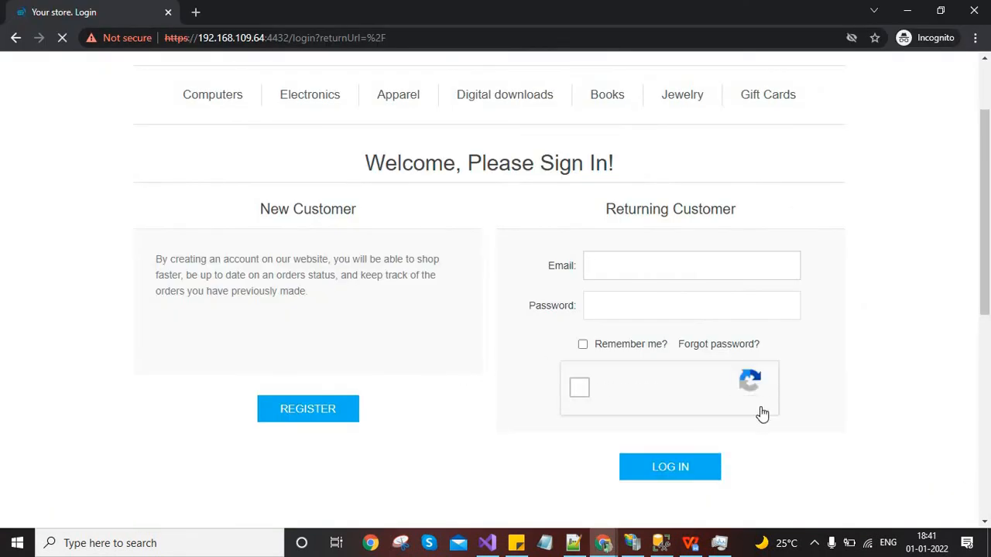
{"action": "key", "text": "alt+Tab"}
{"action": "key", "text": "alt+Tab"}
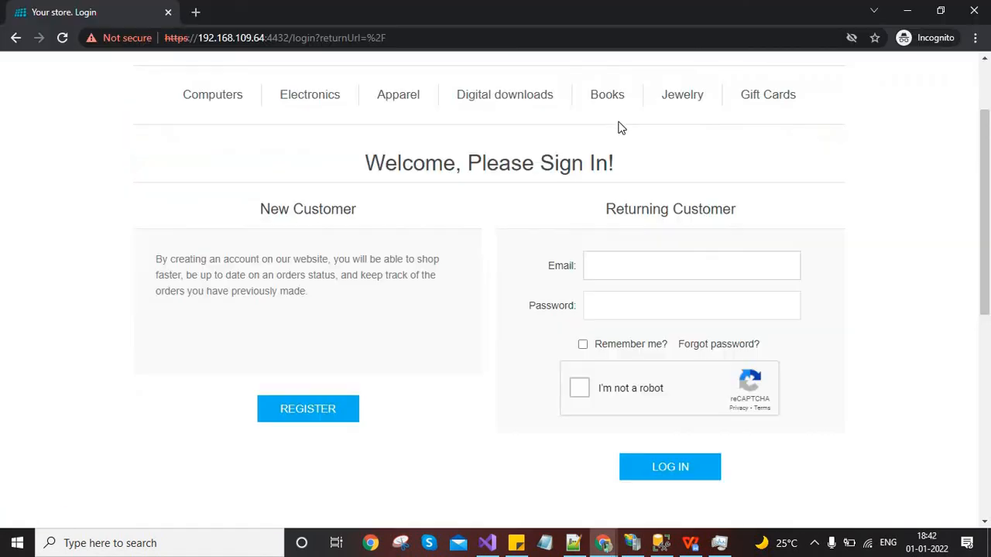